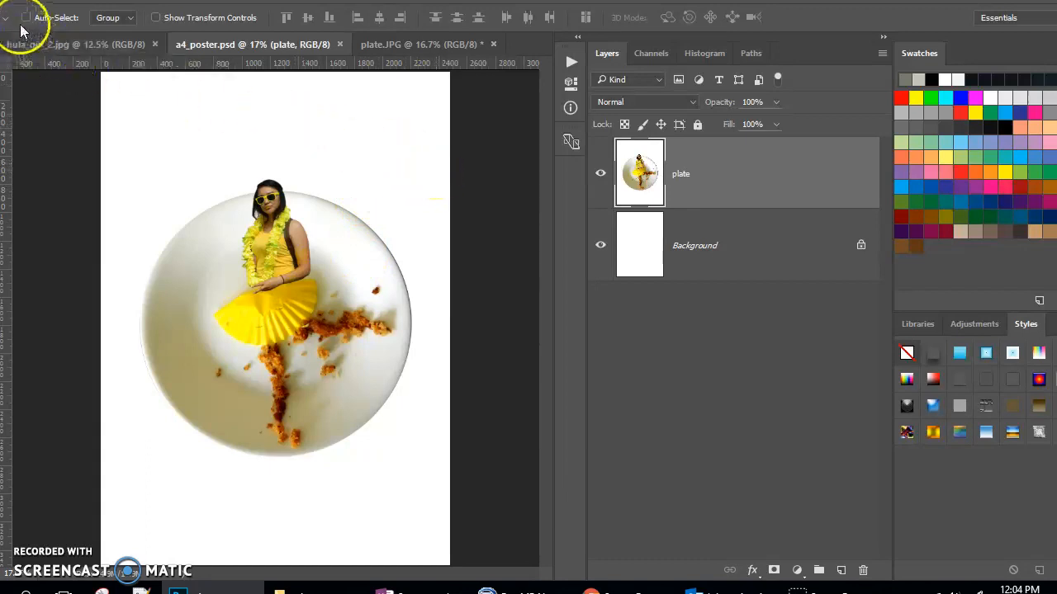
Open the Ssunset image from the photos folder.
left_click(11, 0)
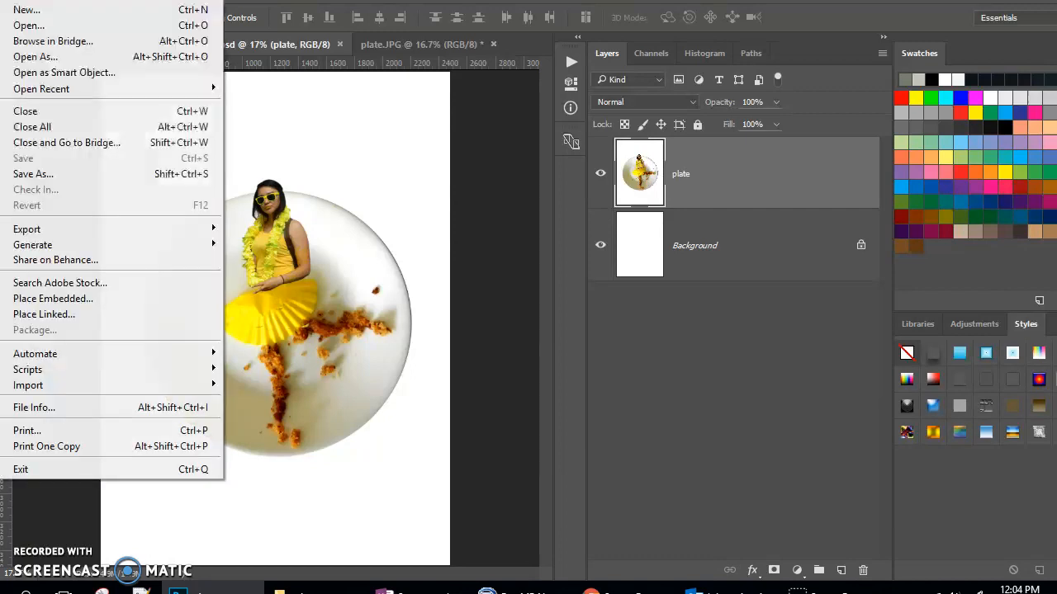
left_click(33, 26)
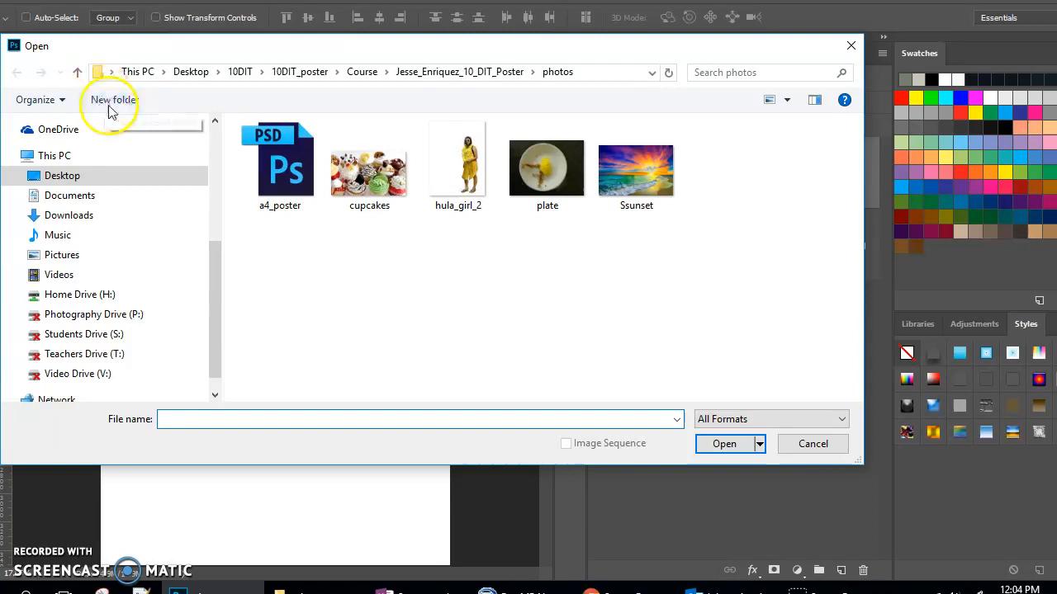
left_click(632, 172)
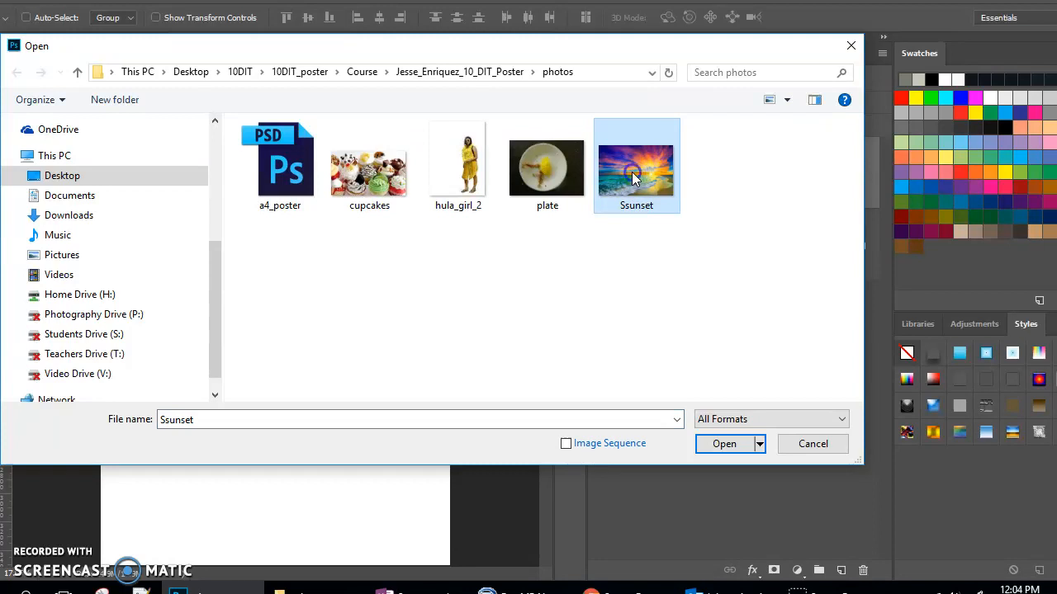
double_click(631, 171)
left_click_drag(523, 184, 506, 185)
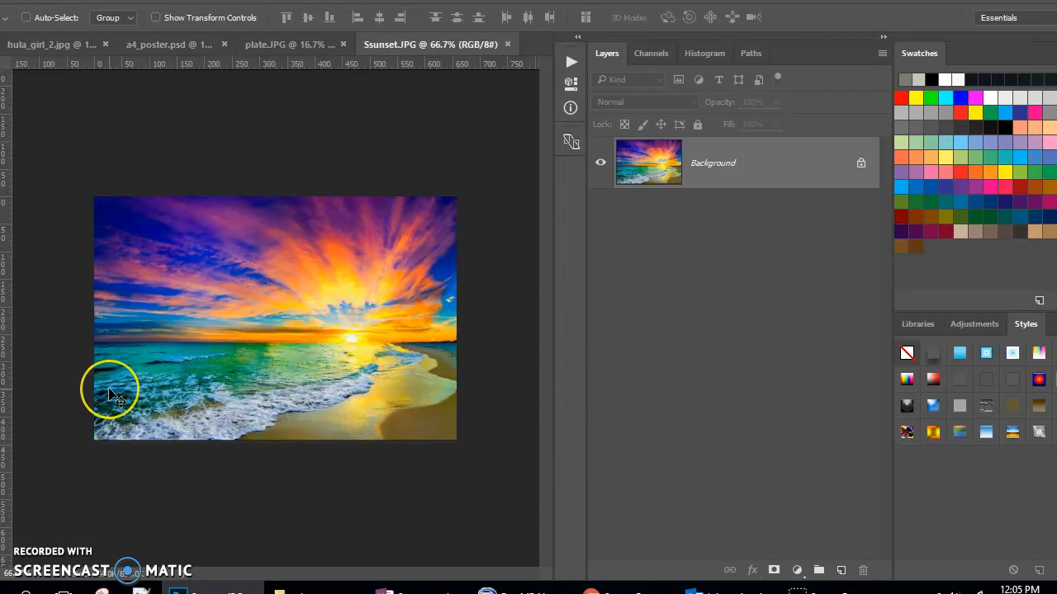
Copy the entire sunset image into a4_poster.psd as a new layer and position it near the middle of the plate.
key("ctrl+a")
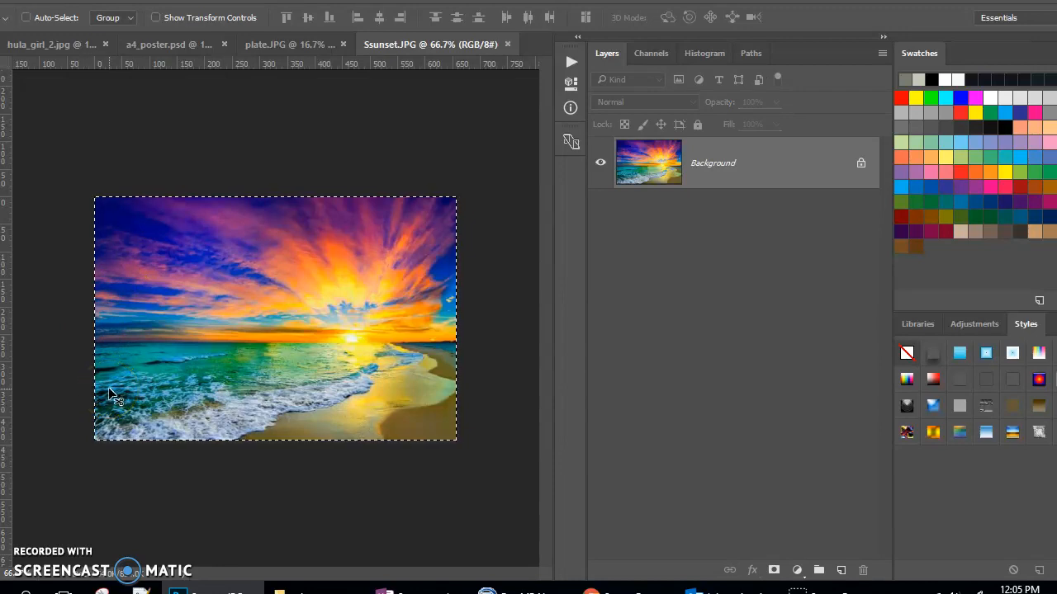
left_click(113, 367)
left_click_drag(113, 363, 349, 292)
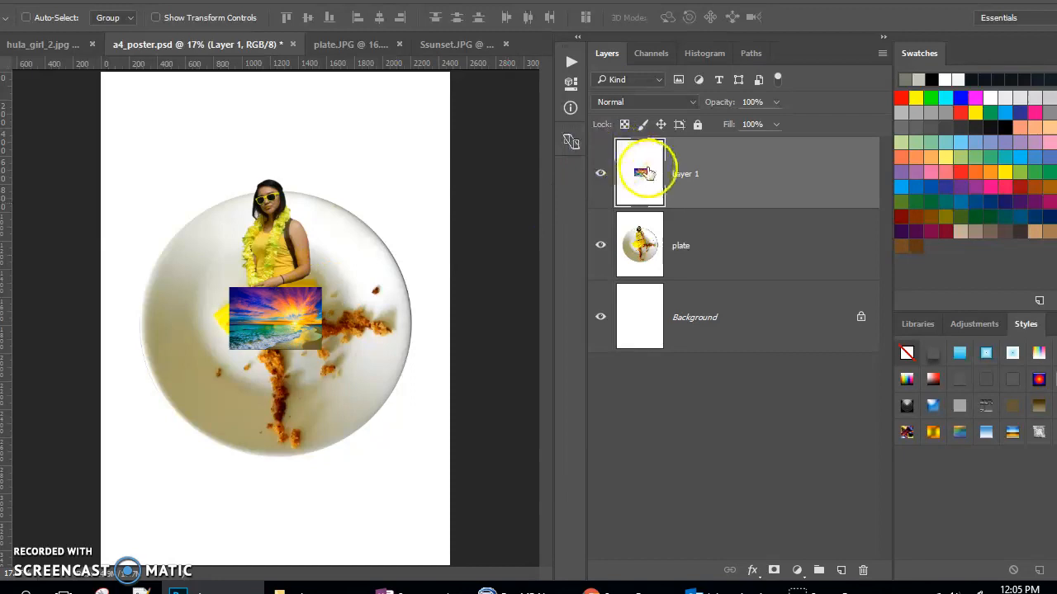
mouse_move(284, 321)
left_mouse_down()
mouse_move(285, 254)
mouse_move(278, 307)
left_mouse_up()
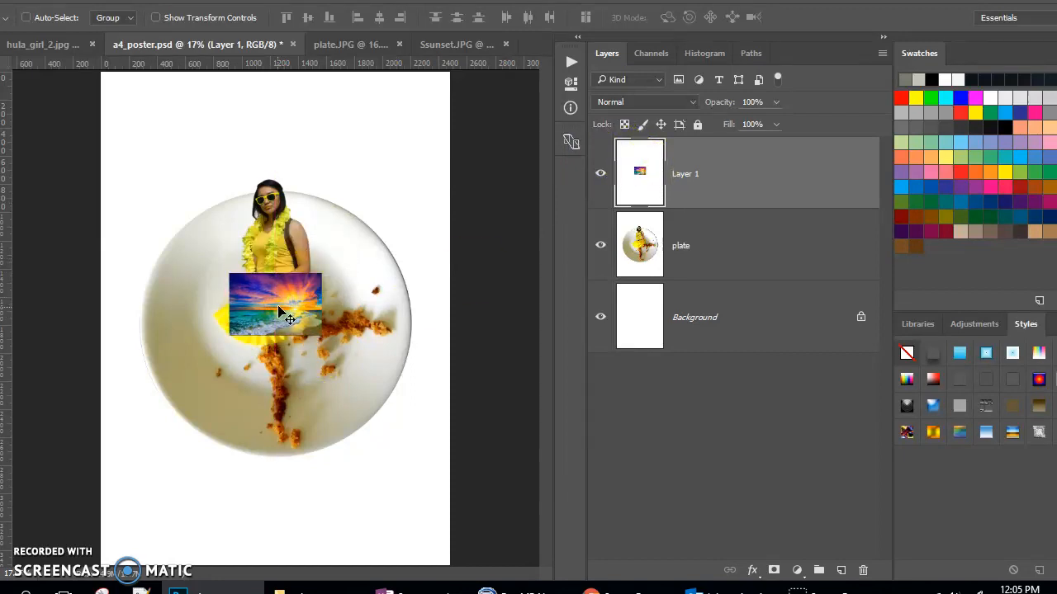
Scale the sunset layer to about 567% and position it to cover the poster's full width from its upper edge.
key("ctrl+t")
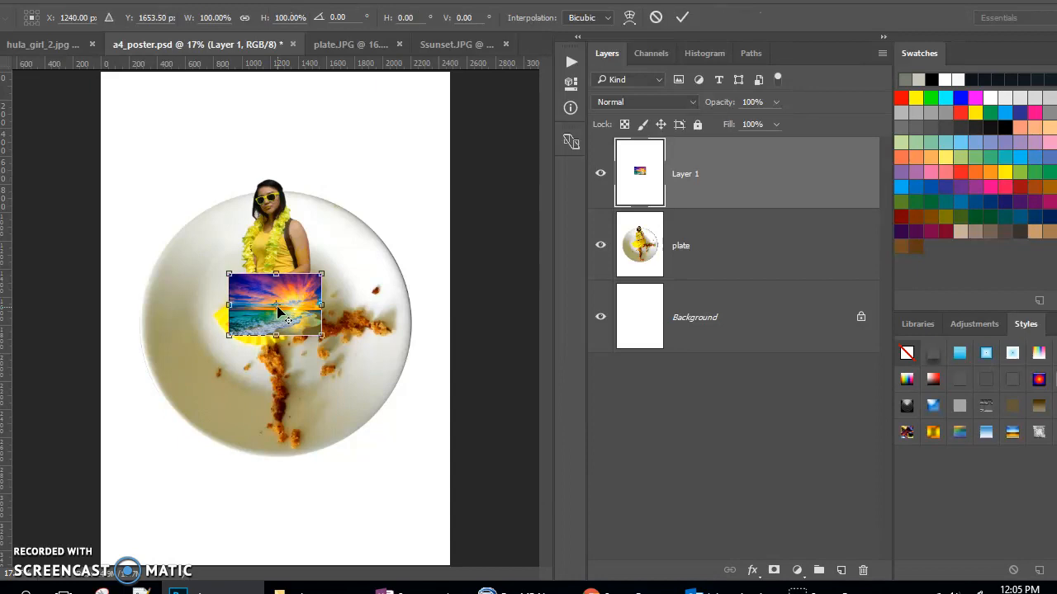
left_click_drag(229, 274, 108, 144)
left_click_drag(312, 163, 482, 66)
left_click(83, 349)
left_click_drag(80, 333, 16, 409)
left_click_drag(212, 295, 237, 286)
left_click(495, 389)
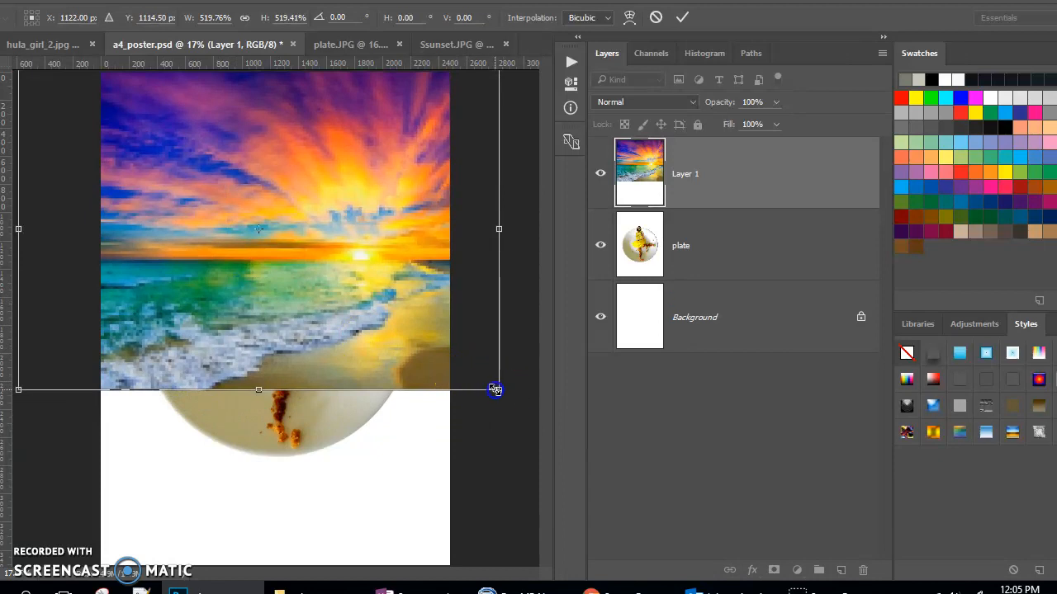
left_click_drag(496, 390, 524, 433)
mouse_move(389, 330)
left_mouse_down()
mouse_move(372, 332)
mouse_move(368, 370)
mouse_move(371, 333)
left_mouse_up()
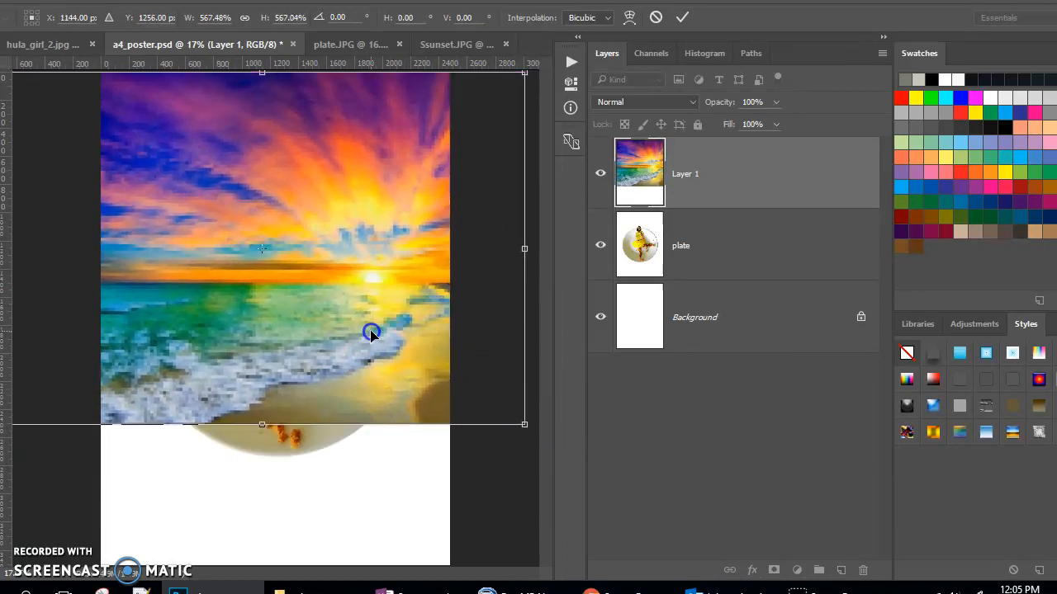
double_click(326, 198)
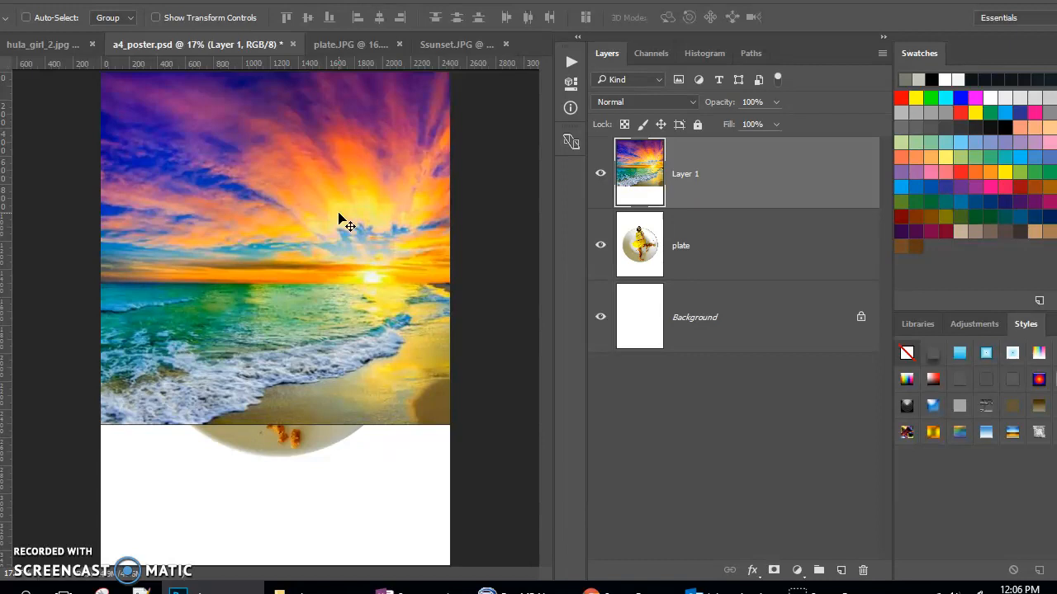
Move the sunset picture's layer directly beneath the plate layer and rename it sunset.
double_click(723, 171)
left_click_drag(725, 170, 714, 278)
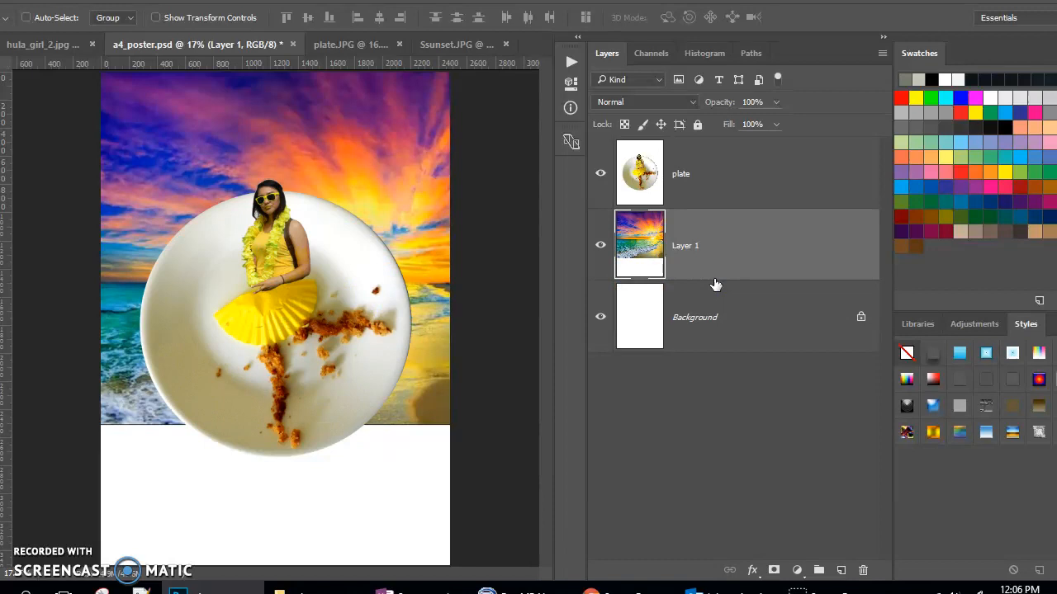
left_click(711, 264)
double_click(685, 246)
left_click(420, 462)
left_click(448, 236)
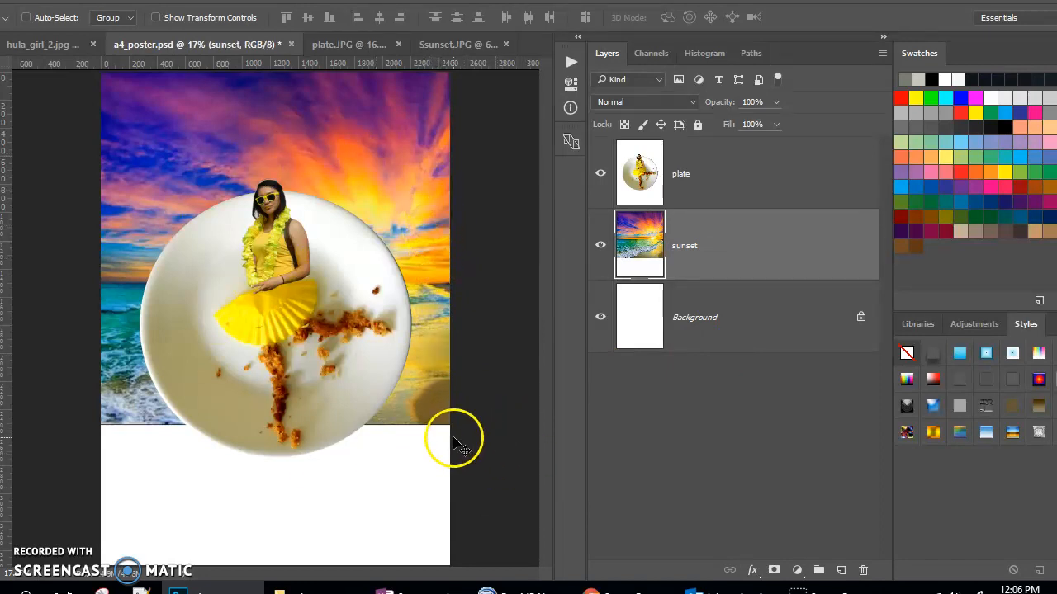
Open cupcakes.jpg from the photos folder.
left_click(62, 0)
mouse_move(18, 0)
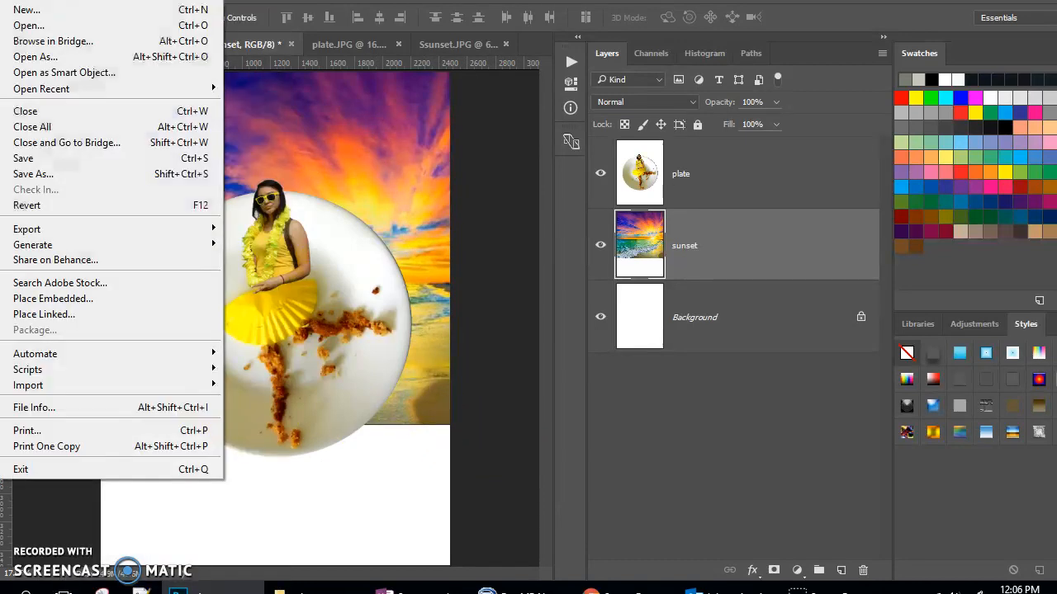
left_click(20, 26)
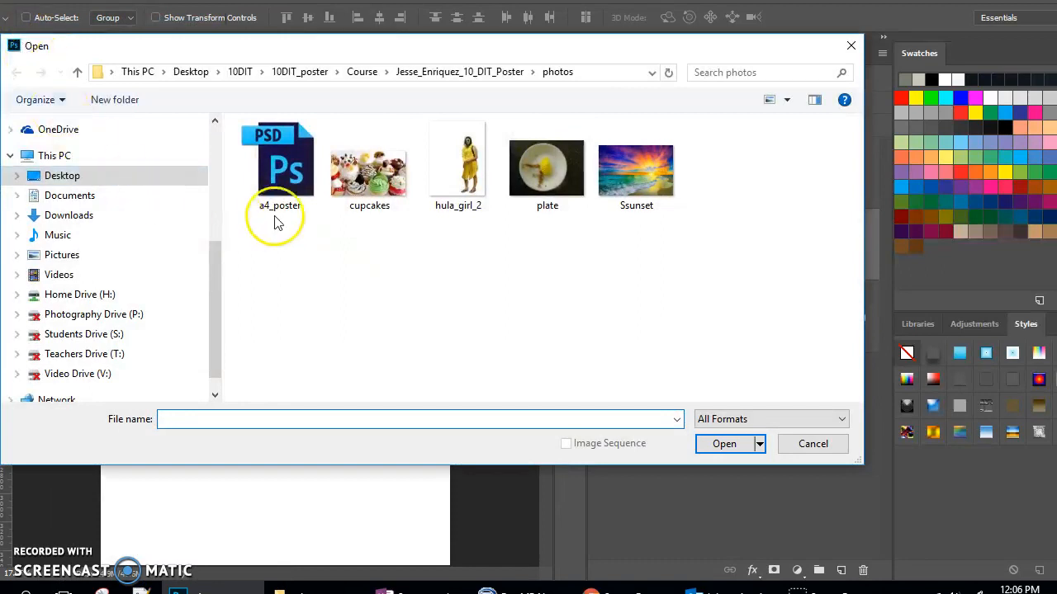
key("Escape")
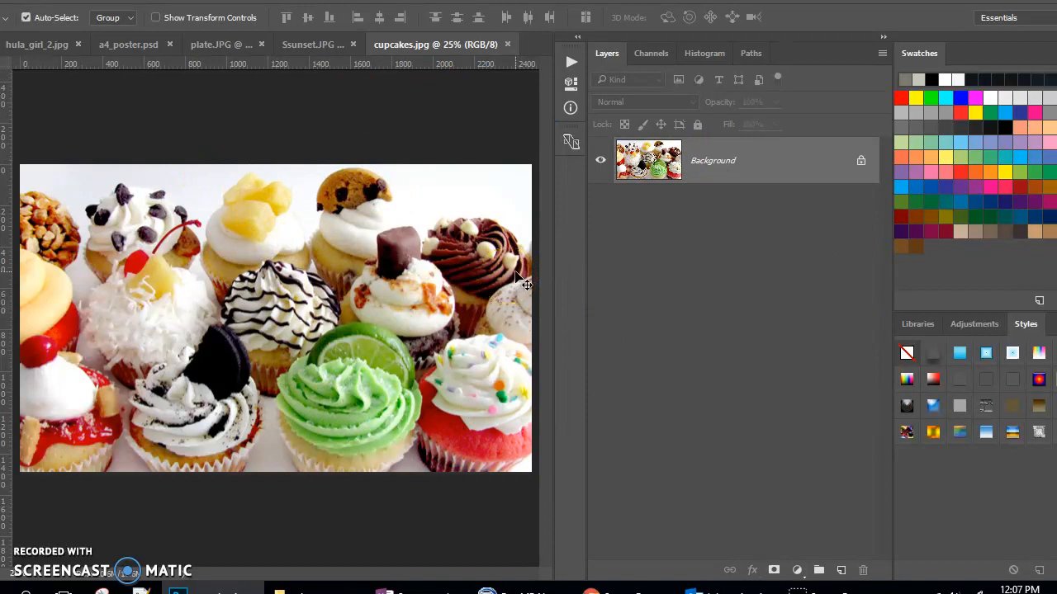
Copy the entire cupcakes image into a4_poster.psd above the sunset layer and move it down to fill the poster's lower part.
key("ctrl+a")
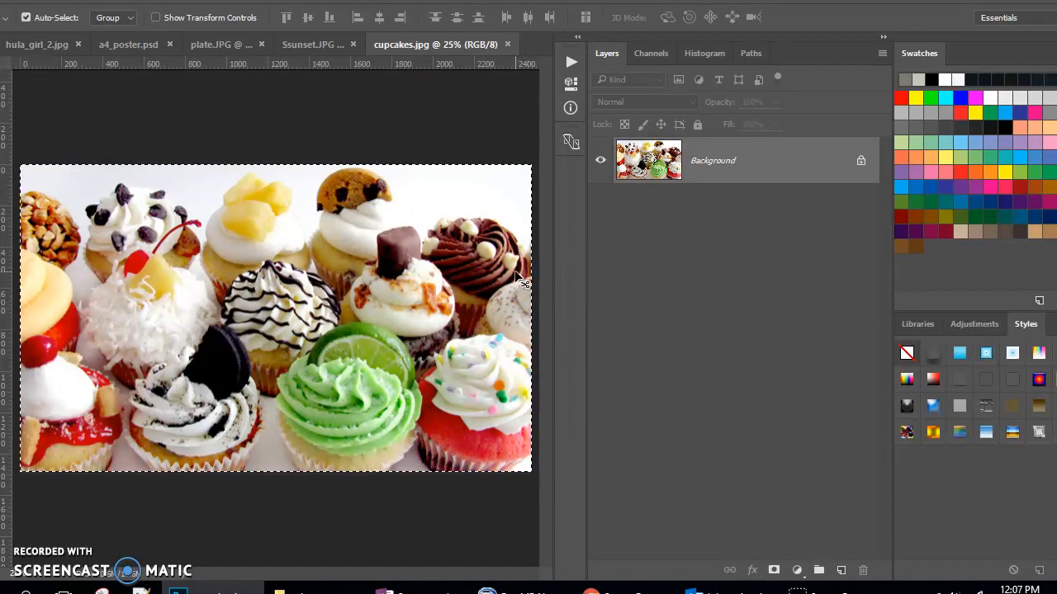
left_click(137, 39)
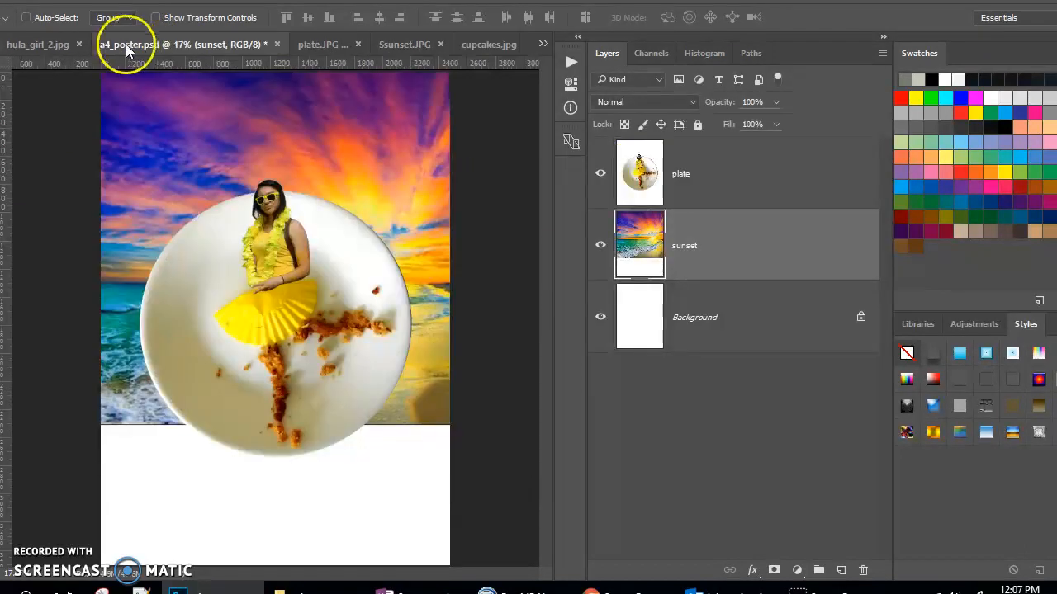
key("ctrl+v")
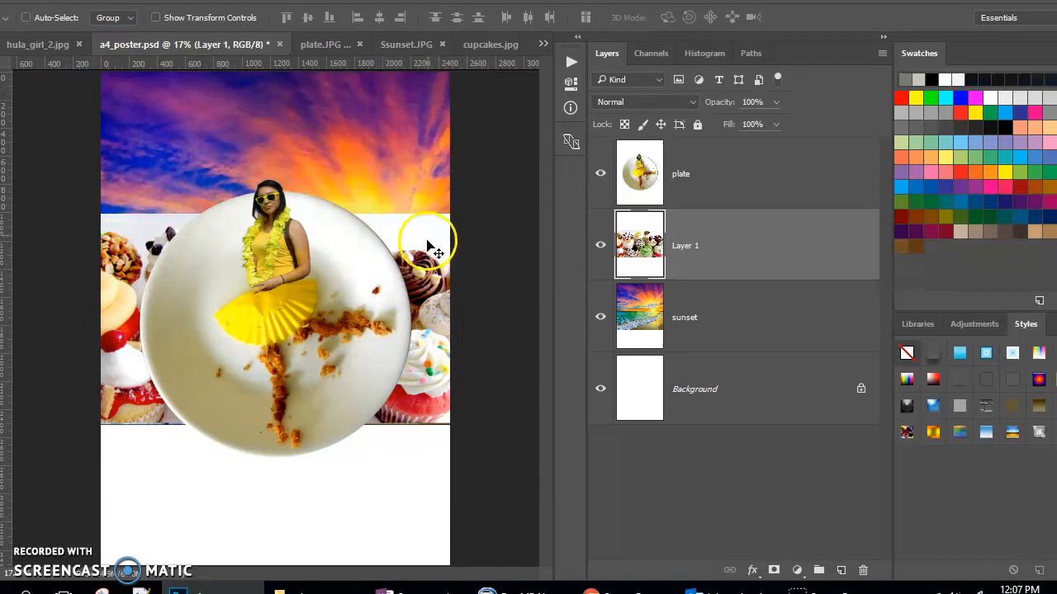
left_click_drag(429, 232, 429, 373)
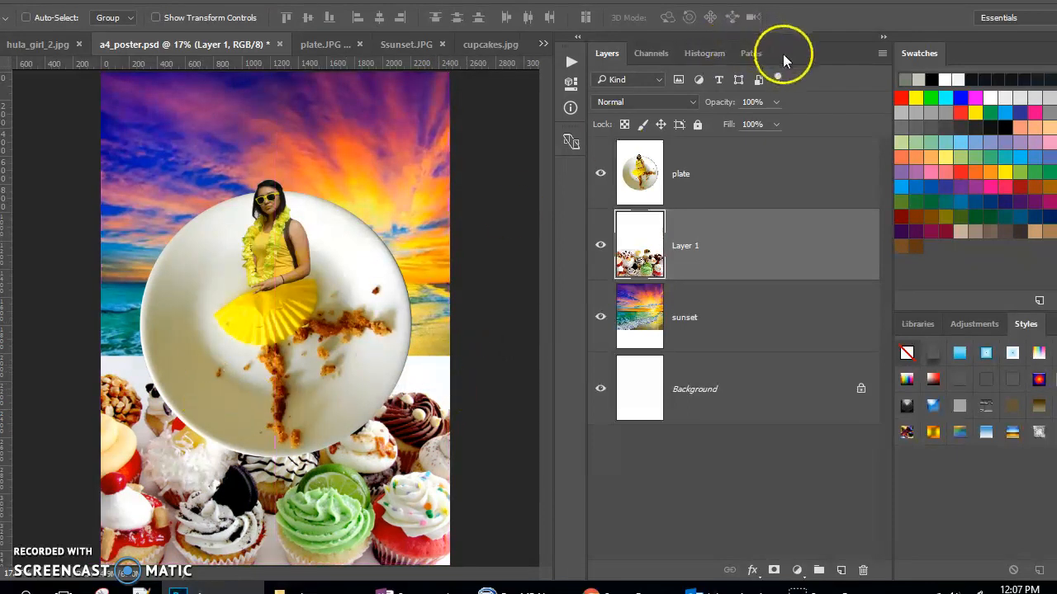
Widen the canvas area and examine the hard edge where the cupcakes image meets the sunset.
left_click_drag(806, 52, 899, 57)
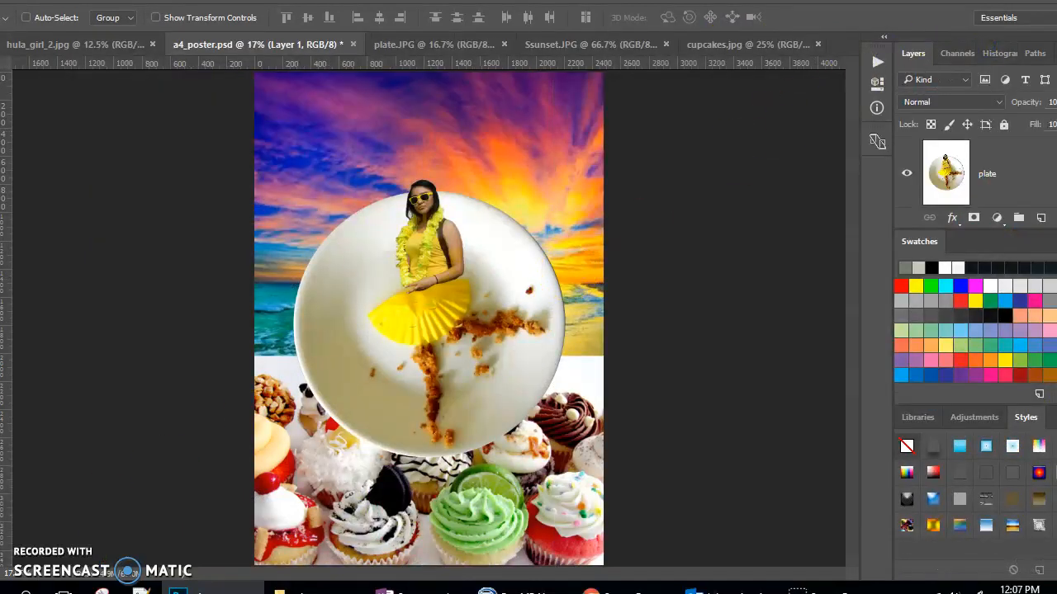
key("z")
left_click(278, 355)
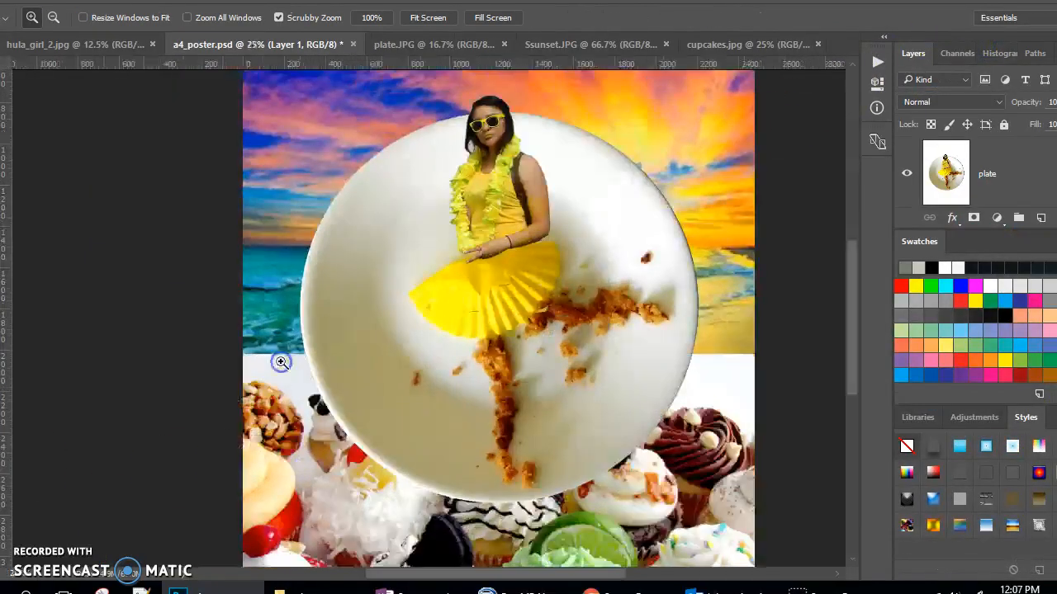
left_click(321, 361)
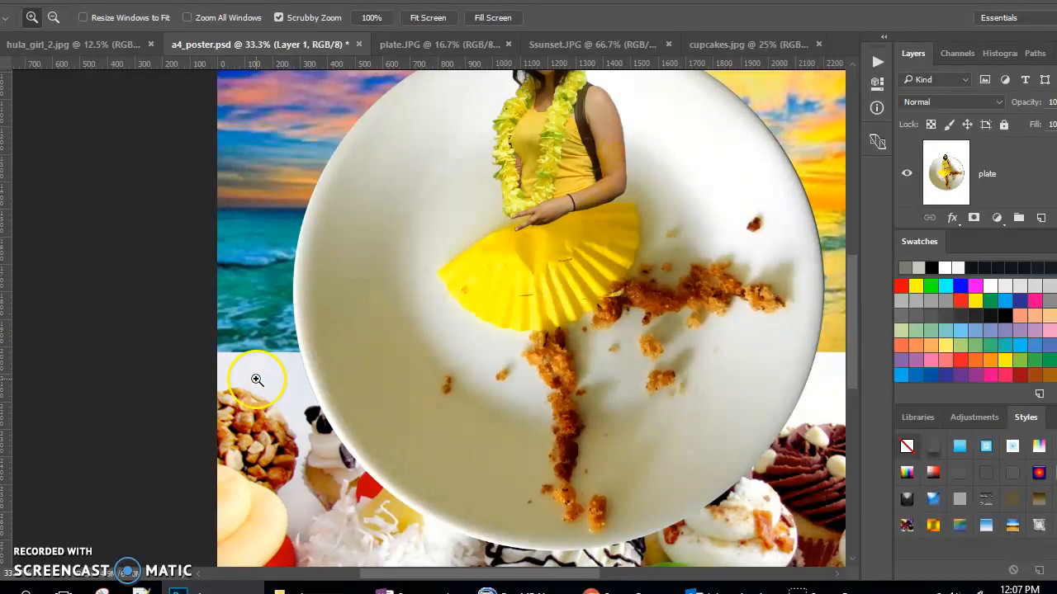
key("h")
key("ctrl+0")
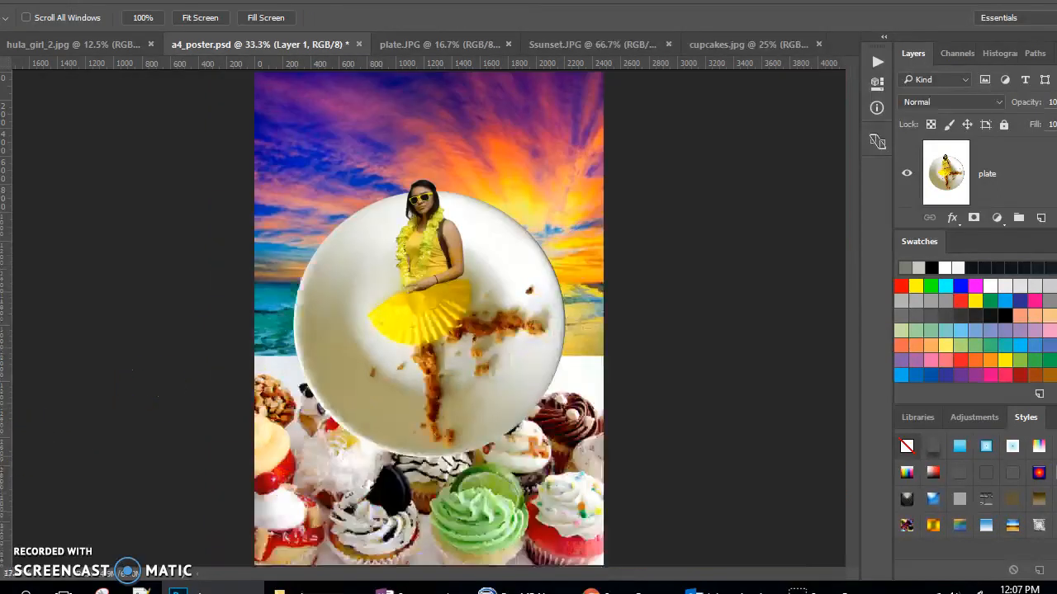
Float the layer list beside the poster, hide the plate, and toggle the cupcakes layer off and on to examine the overlap.
left_click_drag(922, 61, 715, 61)
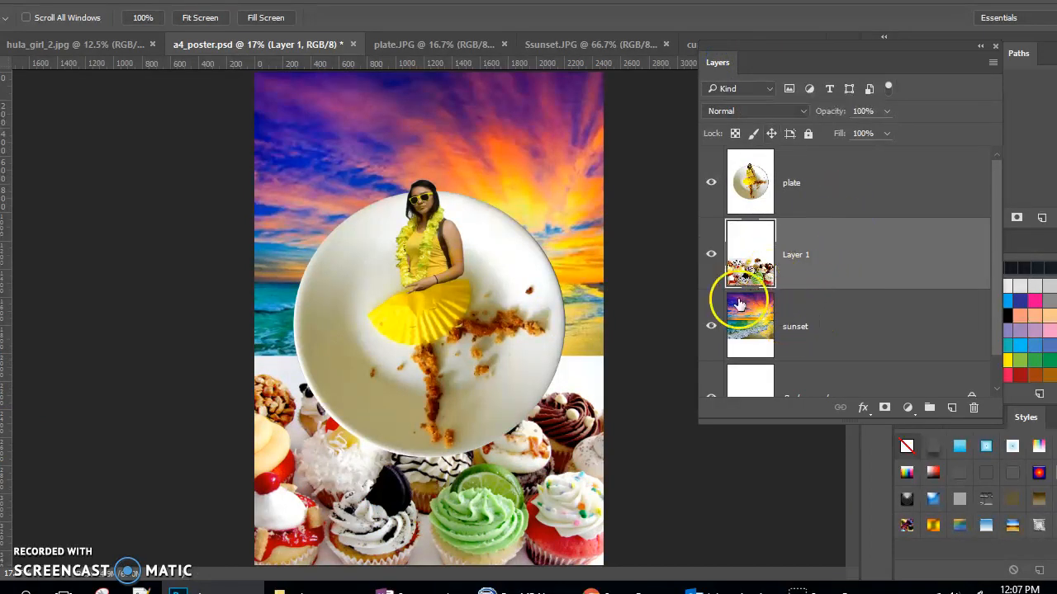
left_click(711, 182)
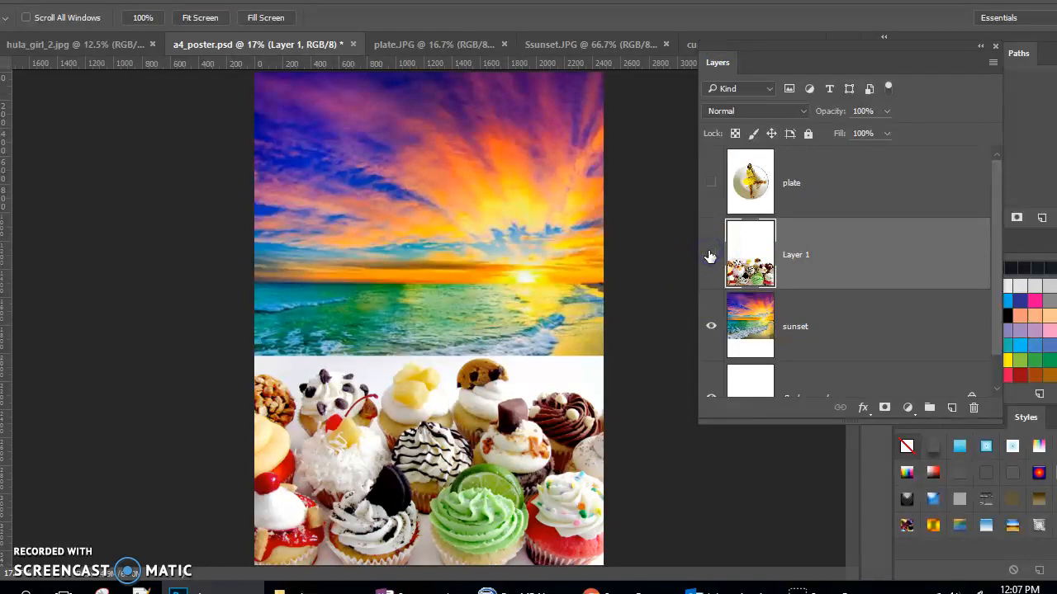
left_click(710, 256)
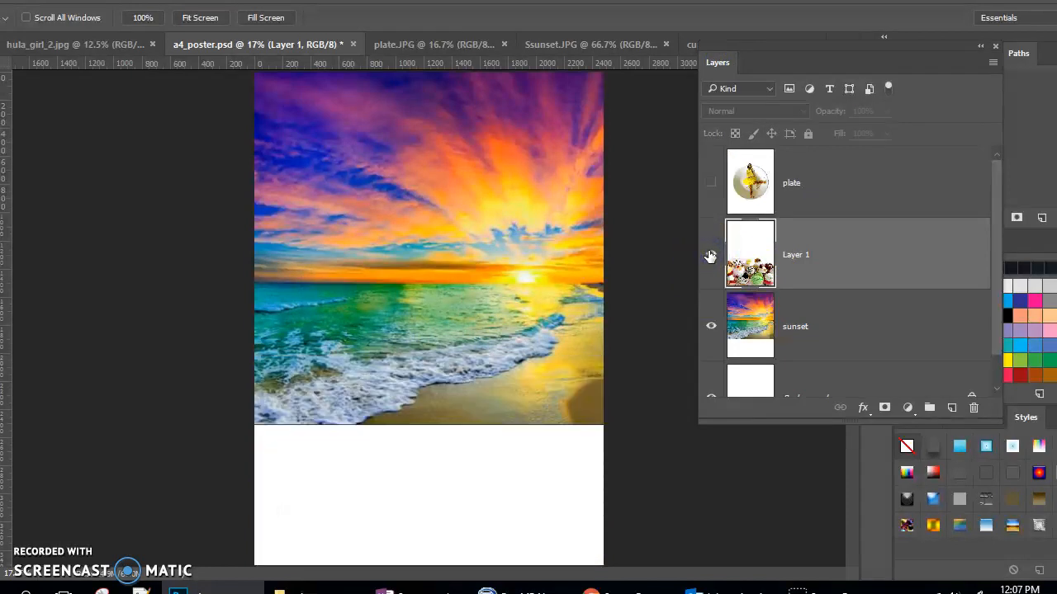
left_click(709, 256)
Try the cupcakes layer at 39% opacity, show the plate layer again and restore the cupcakes' opacity to 100%.
left_click(888, 111)
left_click_drag(886, 134, 841, 140)
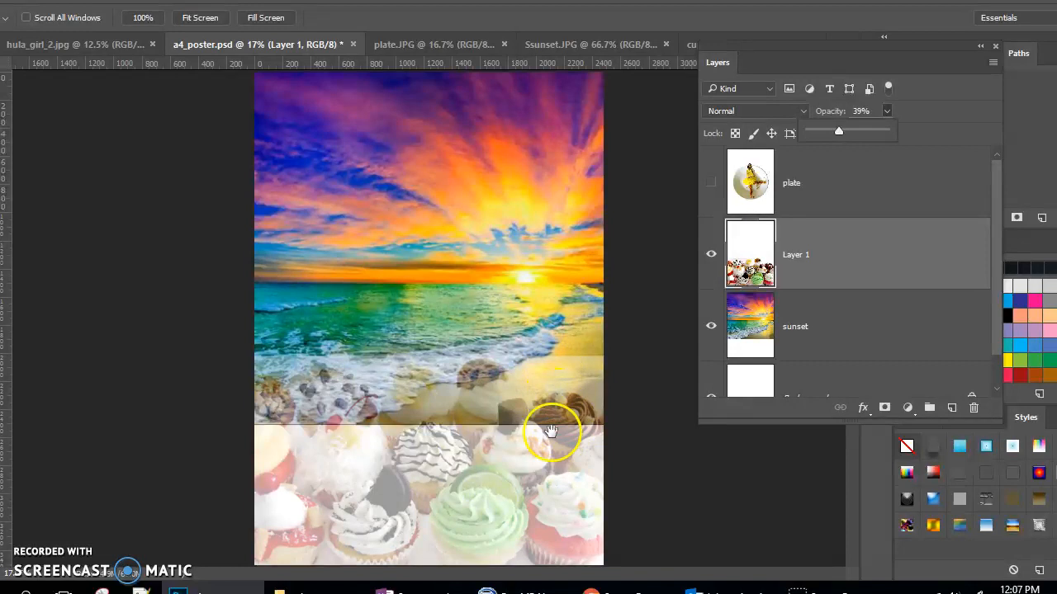
left_click(712, 179)
left_click(712, 179)
left_click(886, 111)
left_click_drag(886, 133, 974, 140)
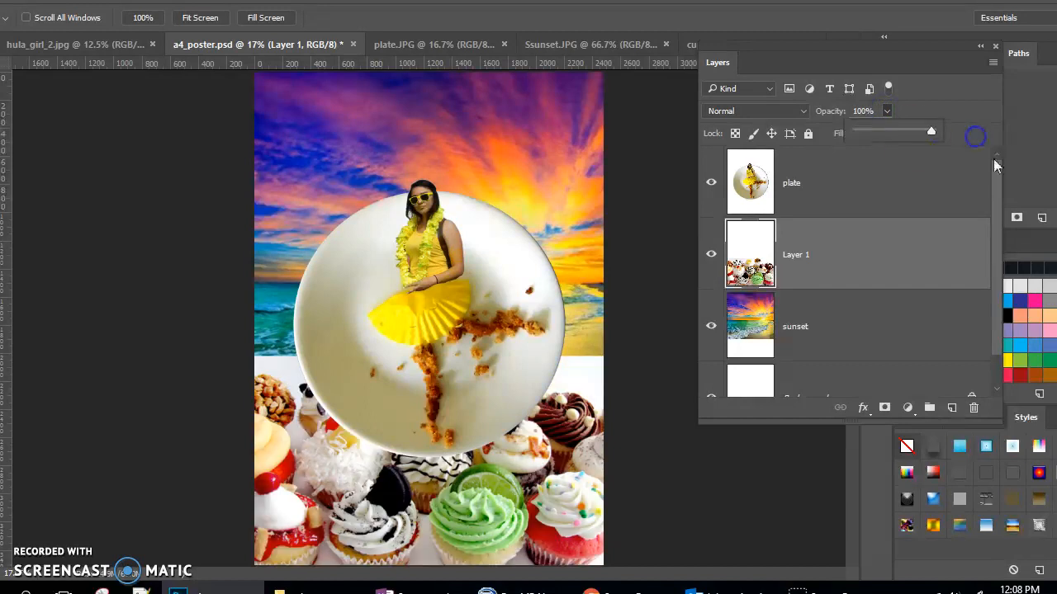
Add a layer mask to the cupcakes layer.
left_click(885, 407)
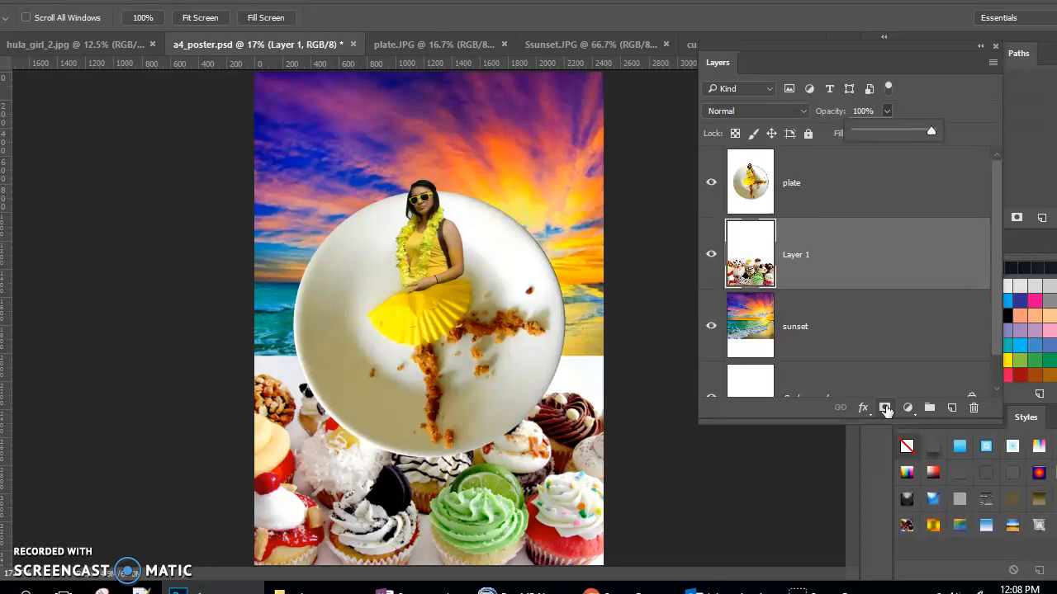
left_click(884, 408)
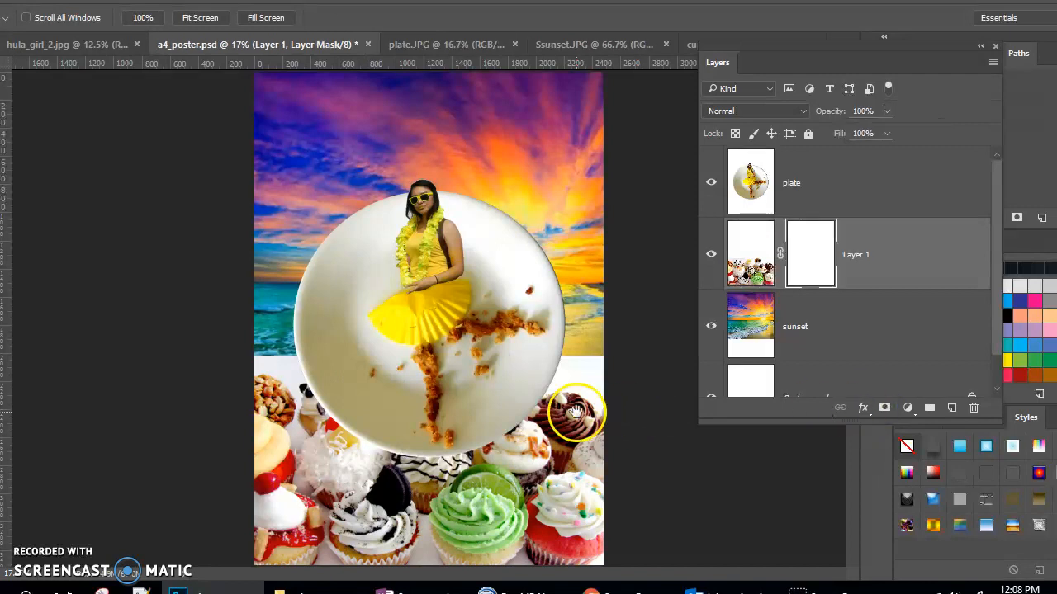
left_click_drag(580, 355, 575, 408)
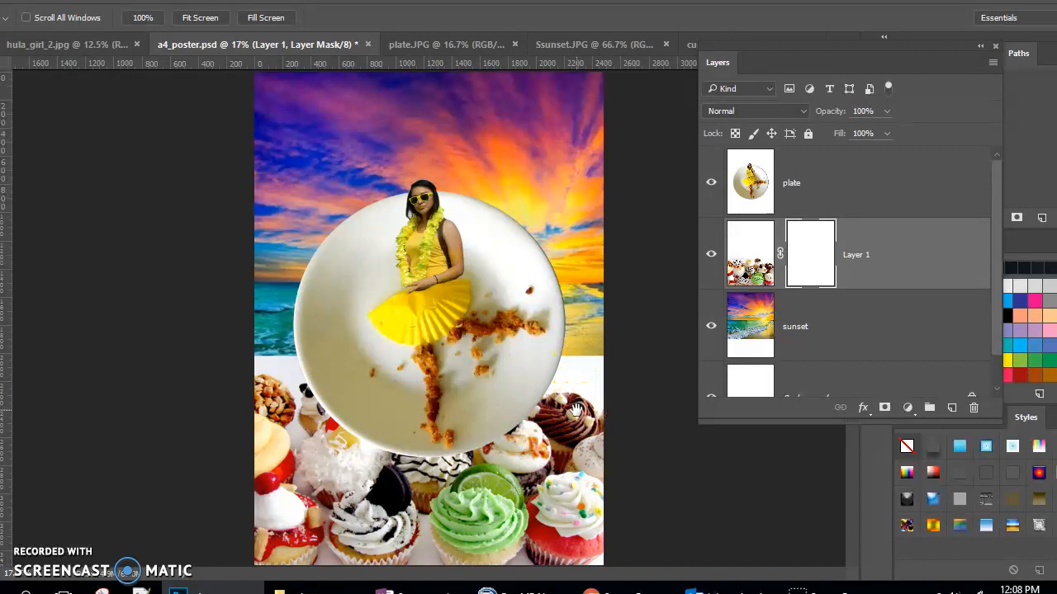
left_click_drag(576, 407, 94, 325)
Fade the cupcakes layer's mask with a linear Foreground to Background gradient, black to white, running downward across the seam with the sunset.
key("g")
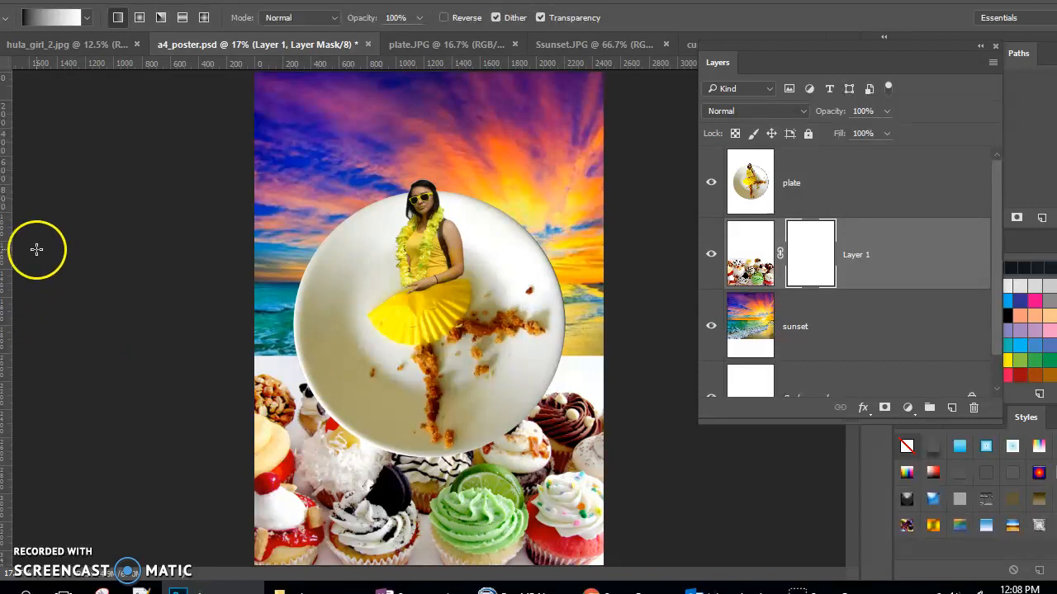
left_click(59, 18)
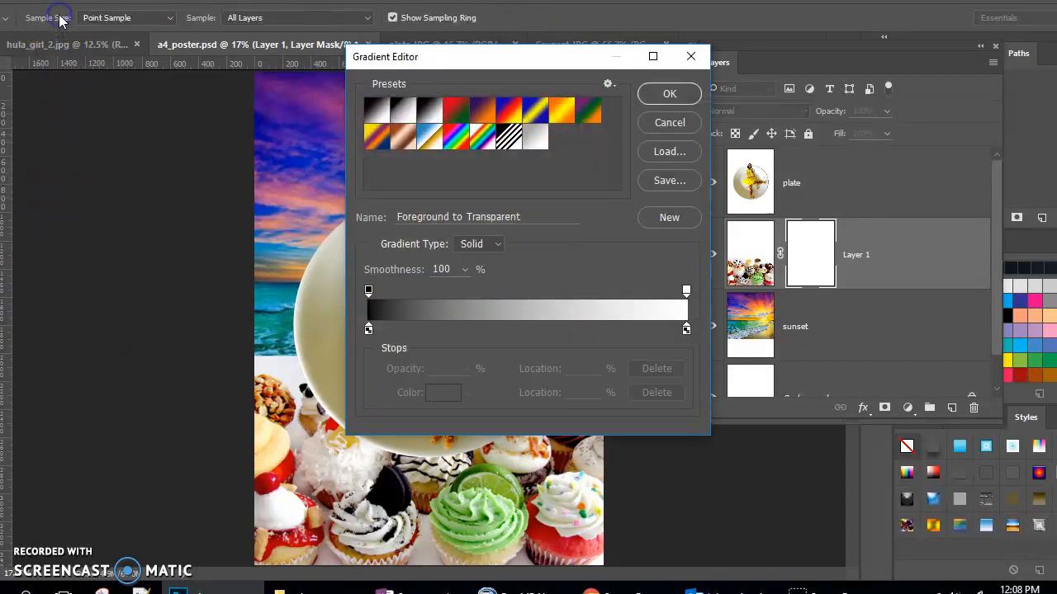
left_click(374, 111)
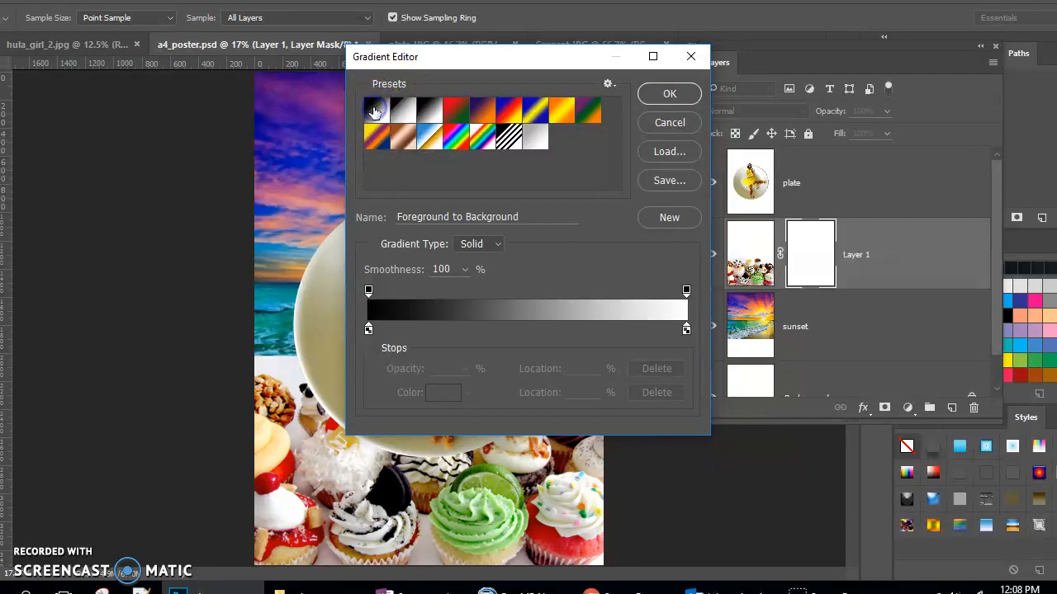
left_click(666, 92)
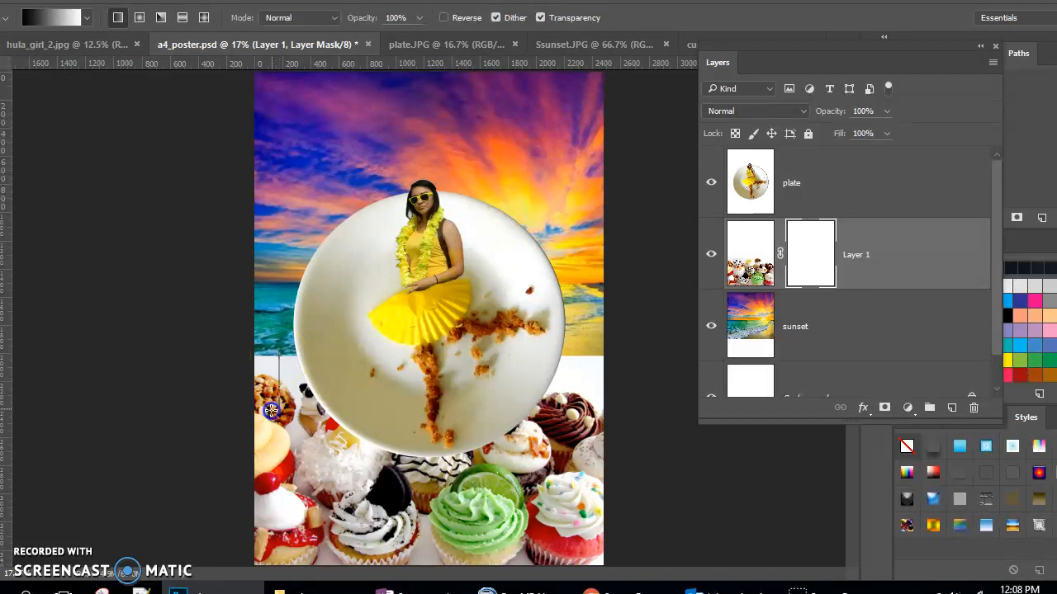
left_click_drag(269, 355, 268, 416)
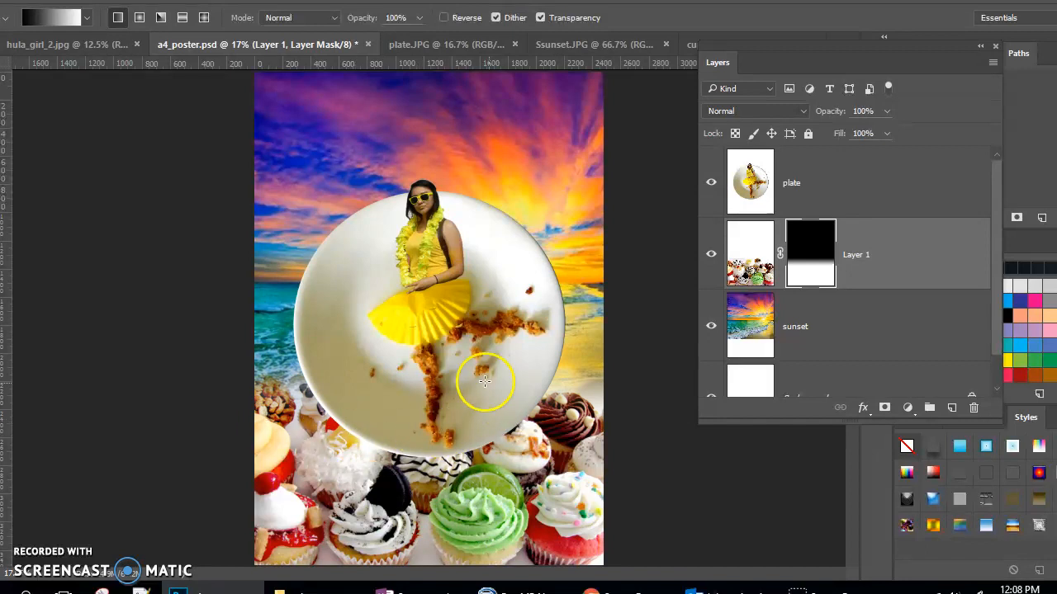
left_click_drag(269, 344, 269, 365)
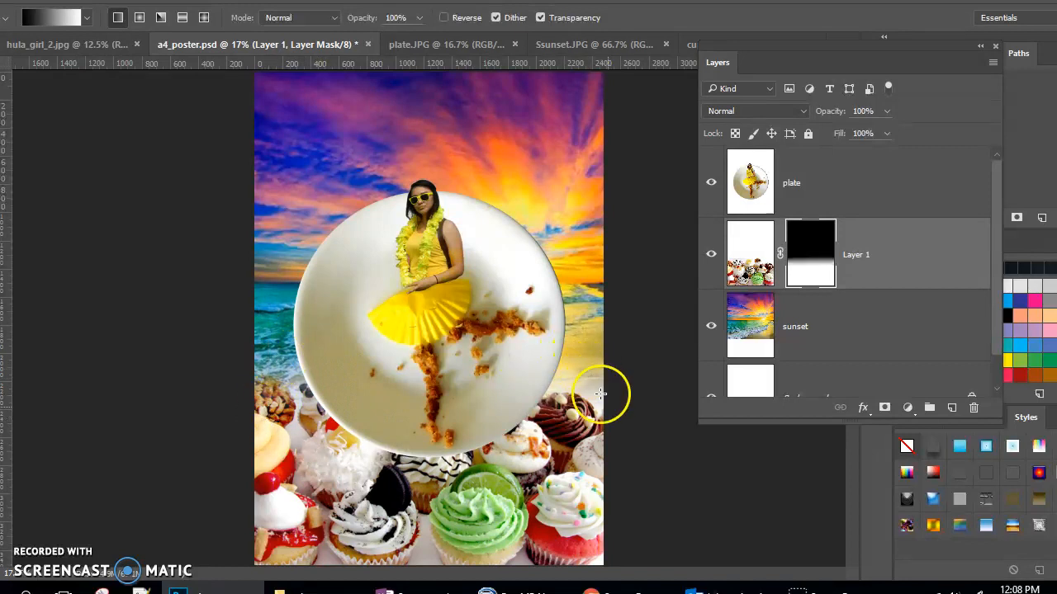
Examine the blended seam up close, disable and re-enable the cupcakes layer's mask to compare, and return to the whole poster.
key("z")
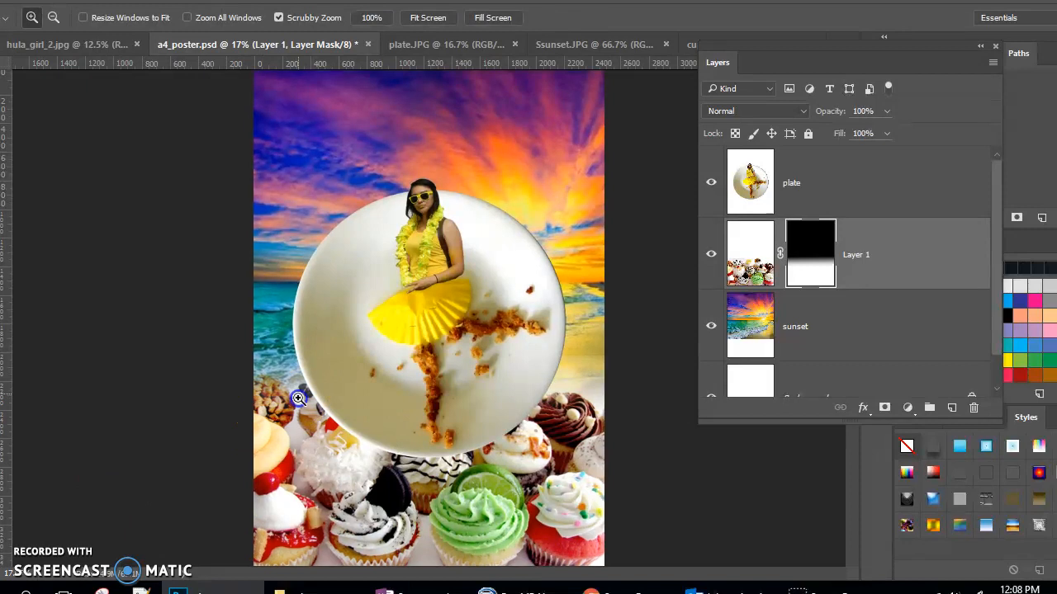
left_click(302, 388)
left_click(301, 385)
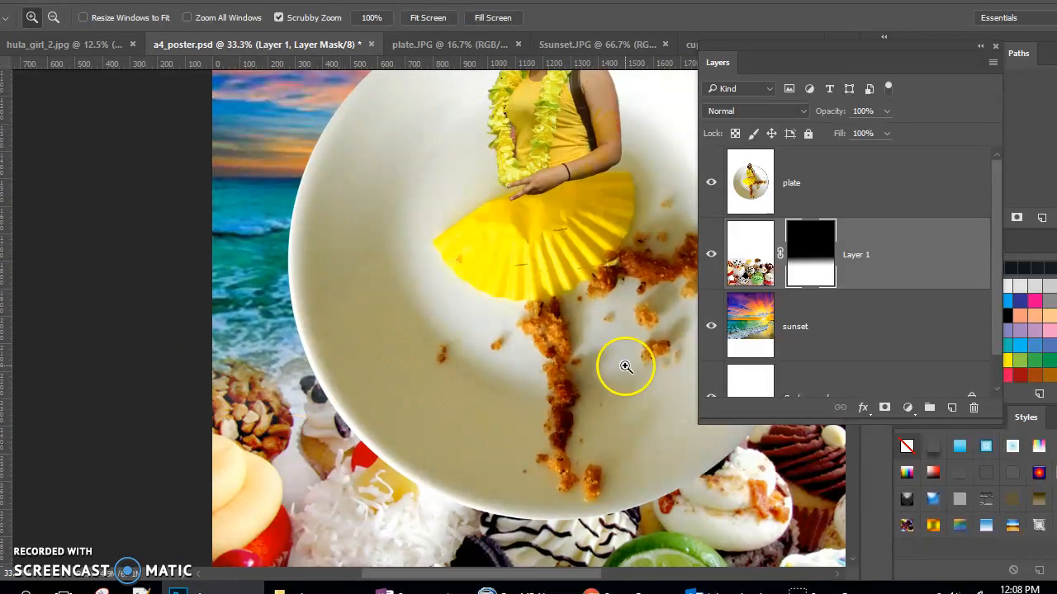
right_click(809, 246)
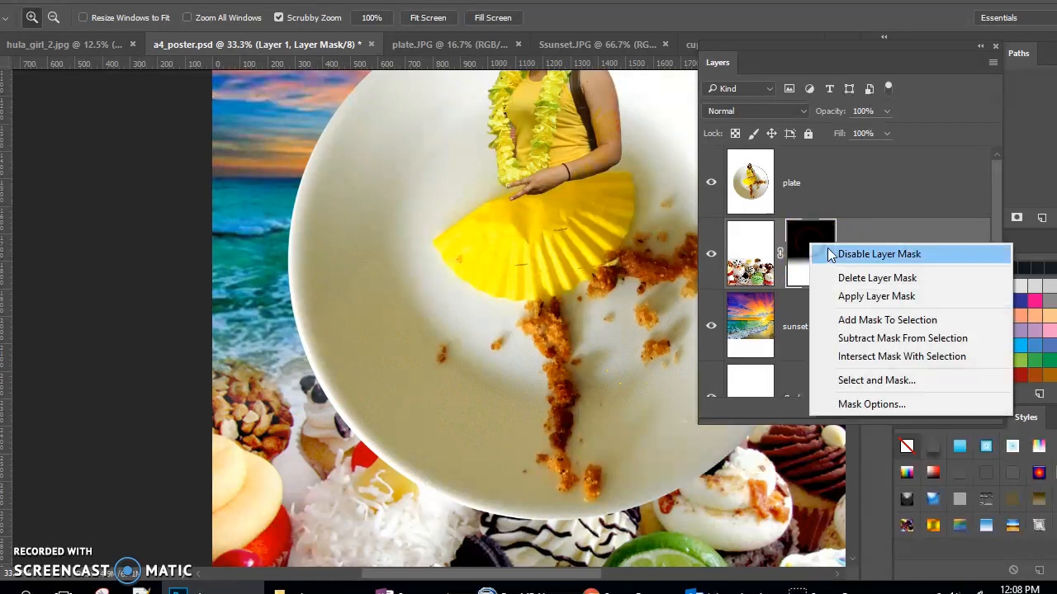
left_click(846, 254)
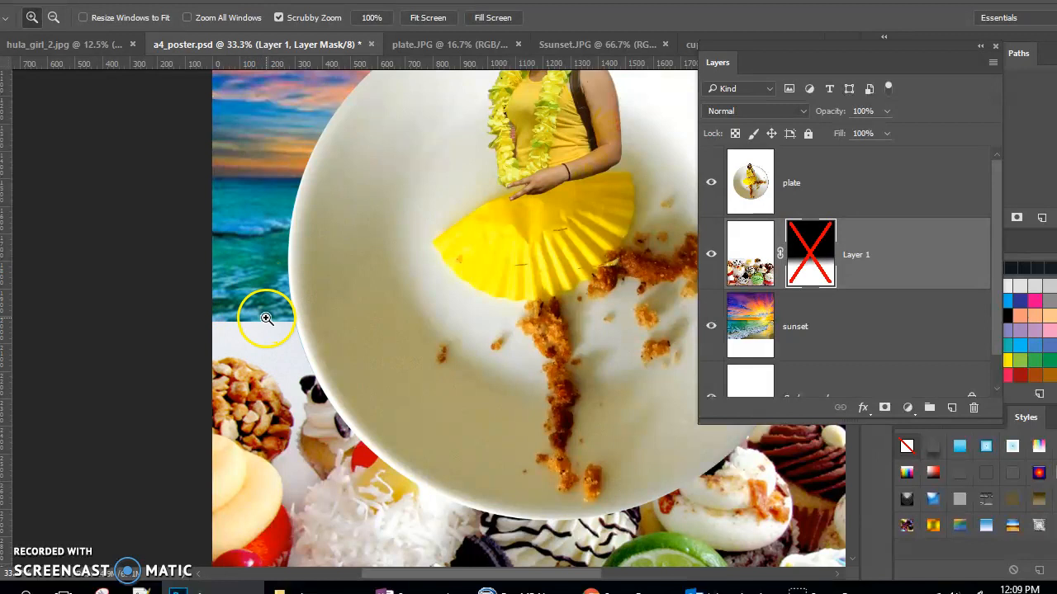
right_click(815, 253)
left_click(850, 261)
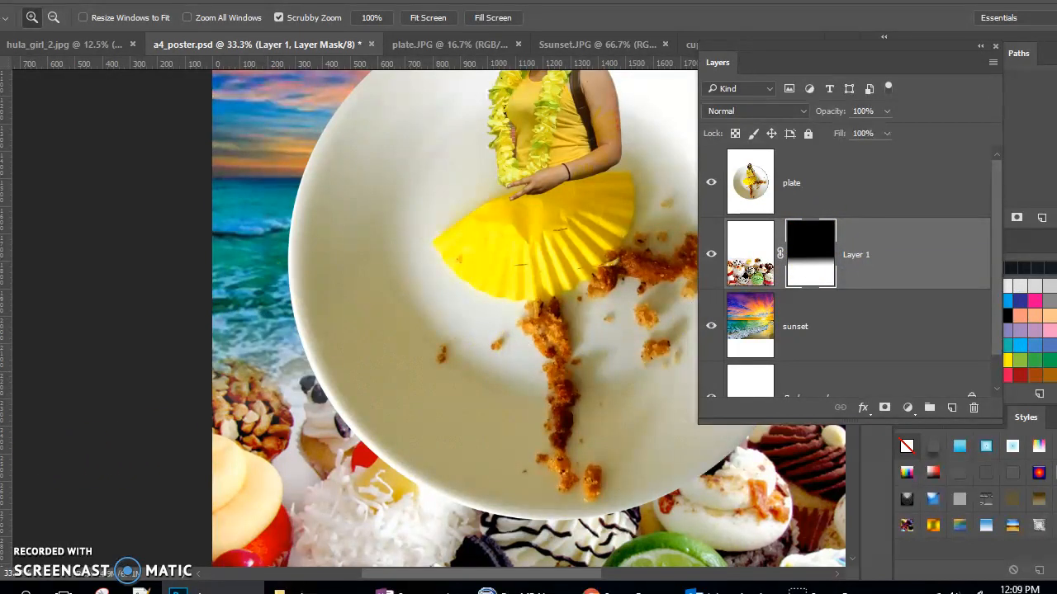
double_click(5, 450)
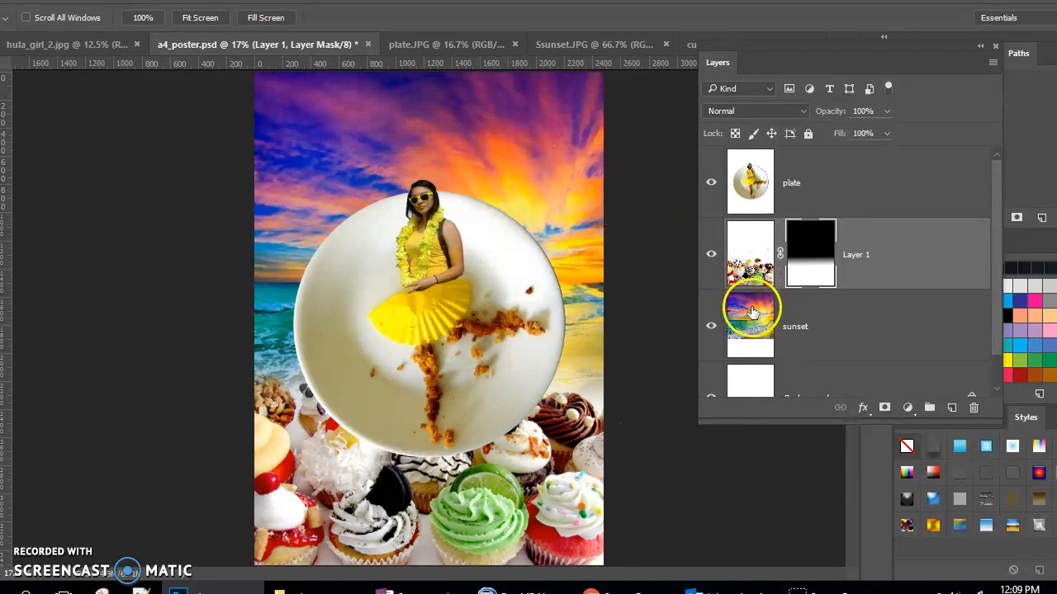
Apply a Gaussian Blur to the sunset layer, adjusting the radius while checking the sky in the filter preview at 25%.
left_click(751, 311)
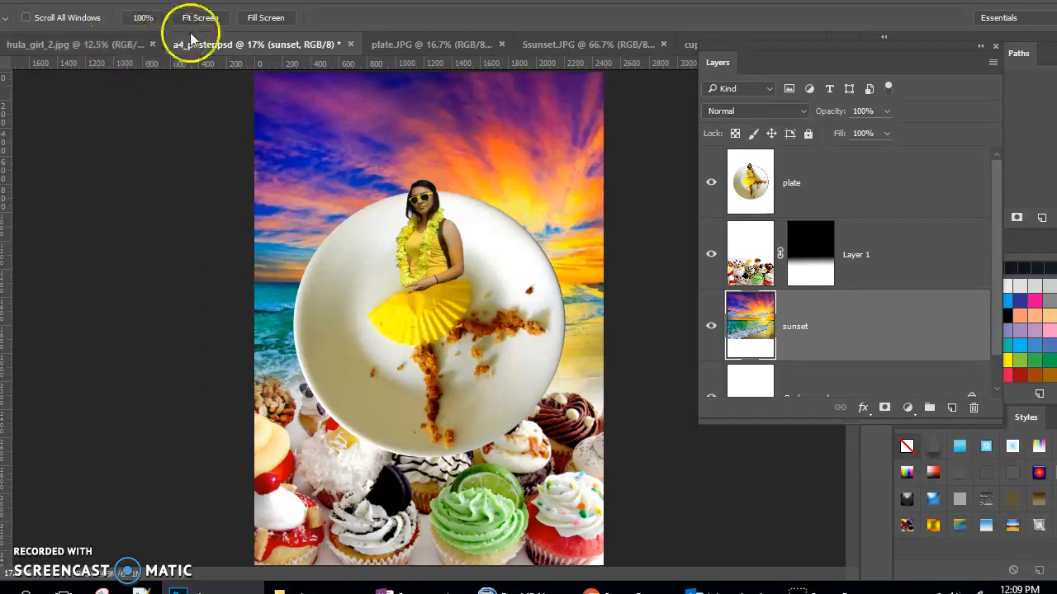
left_click(227, 0)
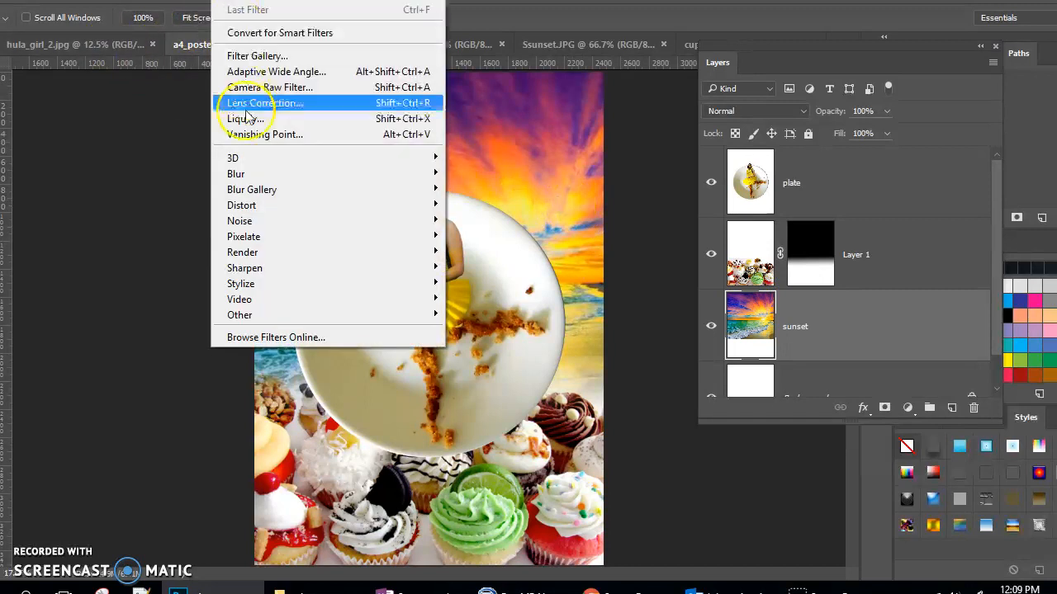
mouse_move(252, 172)
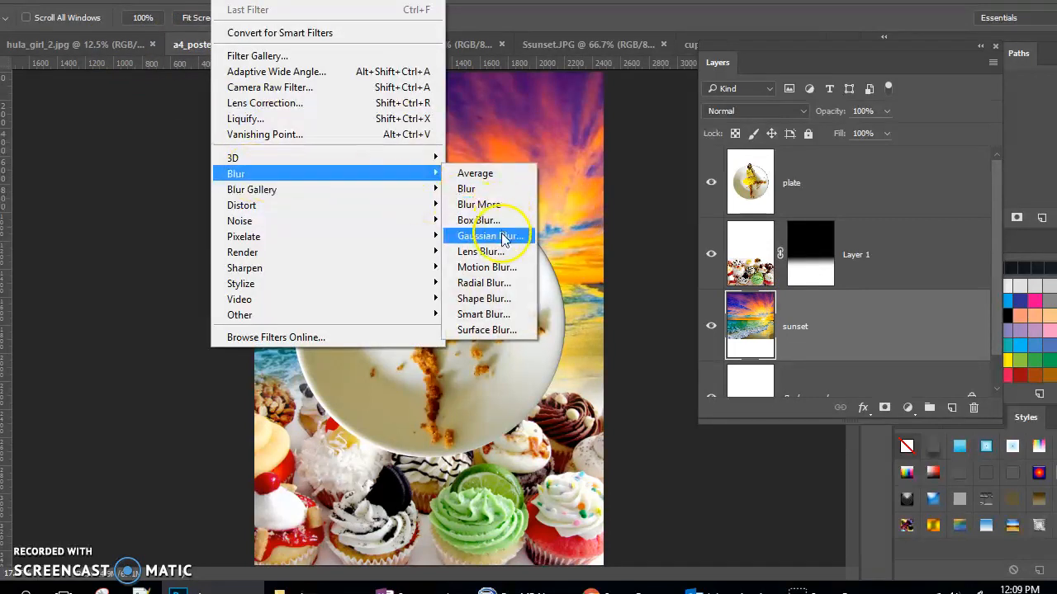
left_click(491, 236)
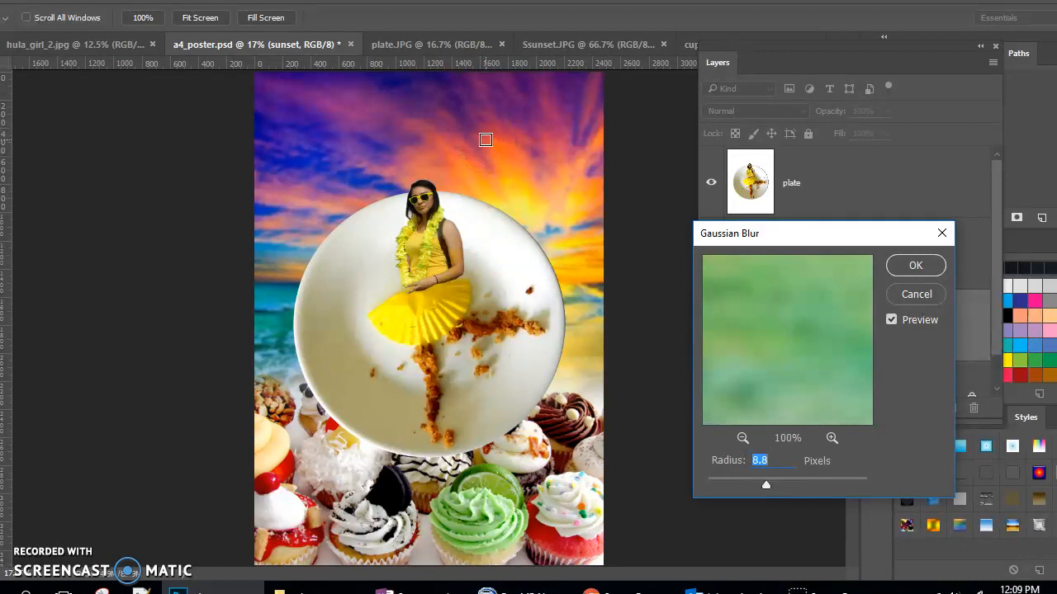
left_click(559, 162)
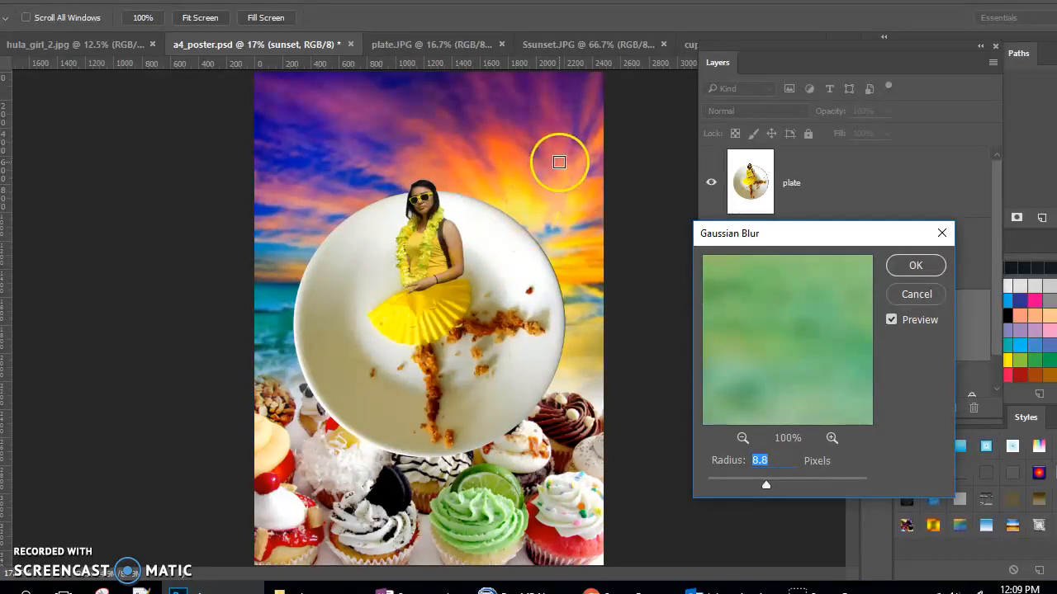
left_click(601, 201)
left_click(764, 402)
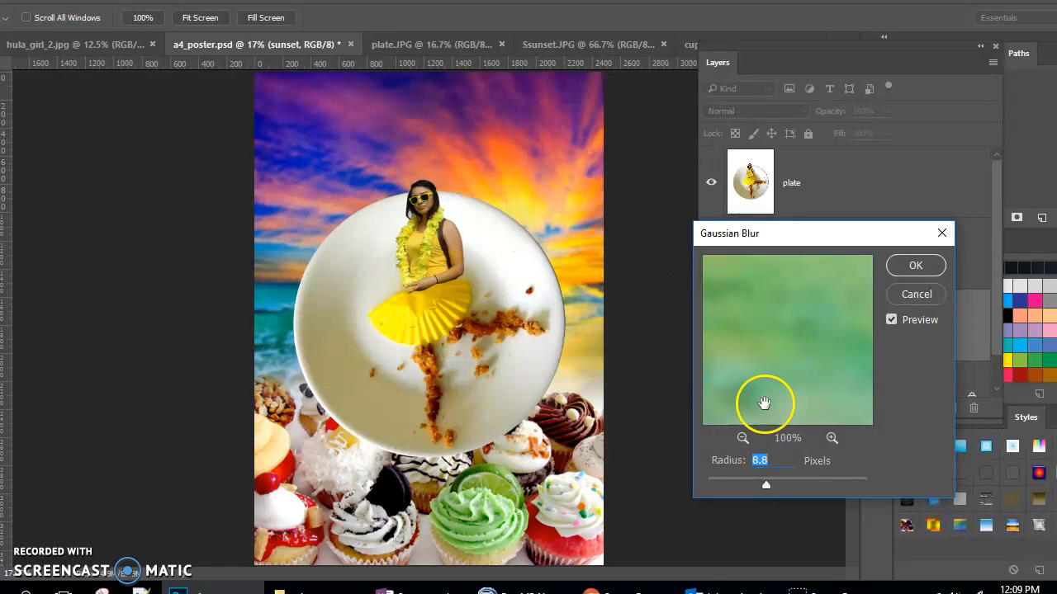
left_click(742, 439)
left_click(742, 439)
left_click_drag(779, 342, 789, 381)
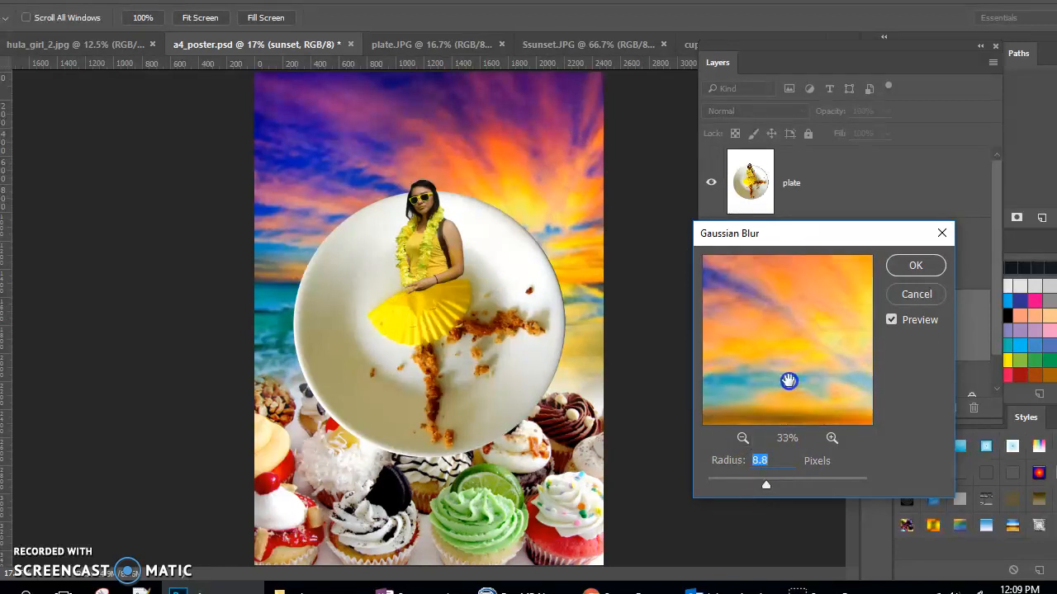
left_click(744, 439)
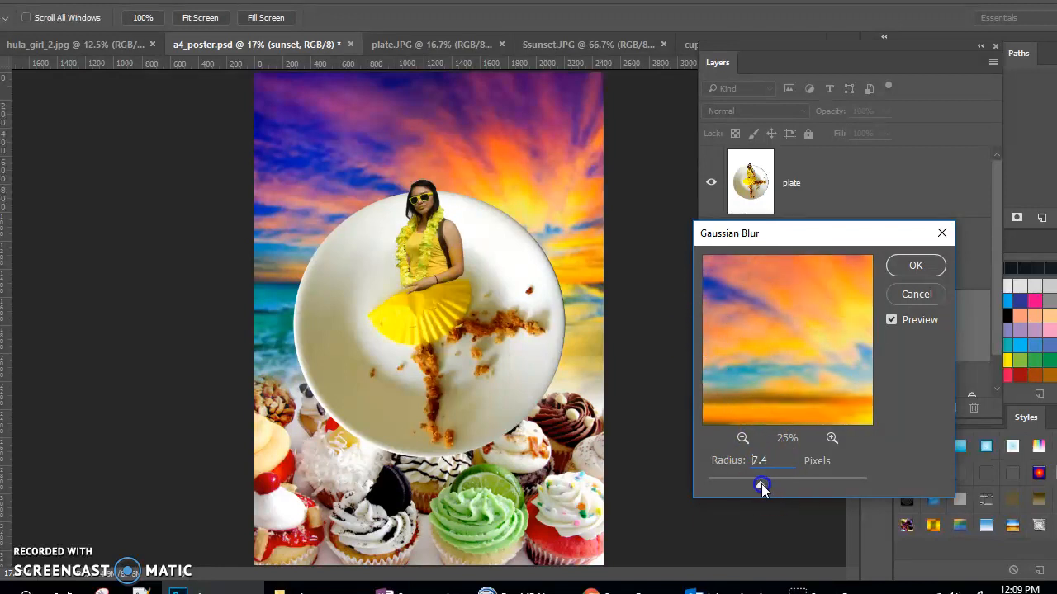
left_click(915, 265)
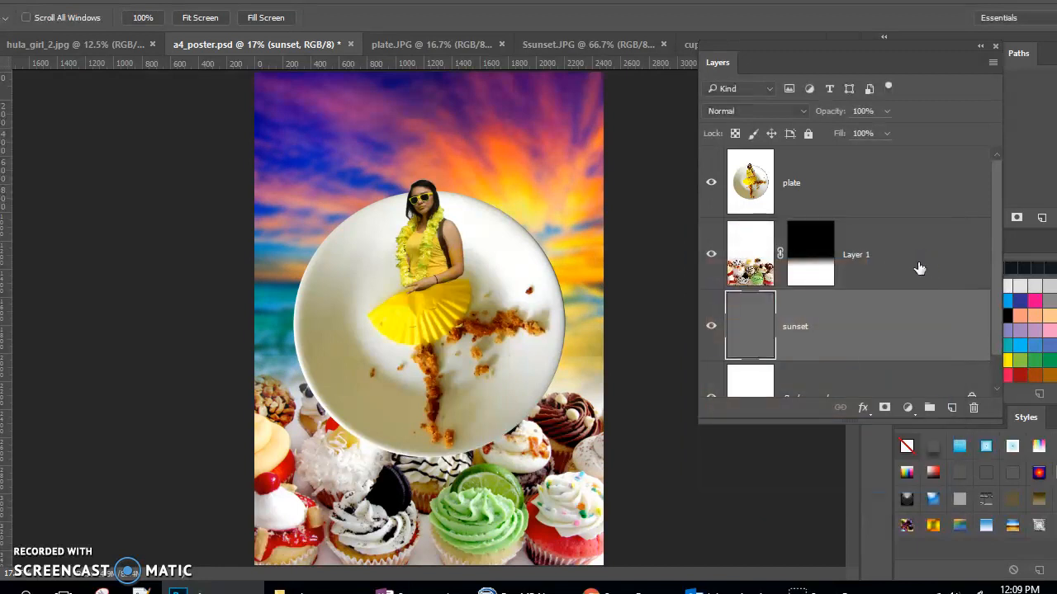
Save the poster with its masked cupcakes and blurred sunset under its existing file name, a4_poster.psd.
left_click(675, 191)
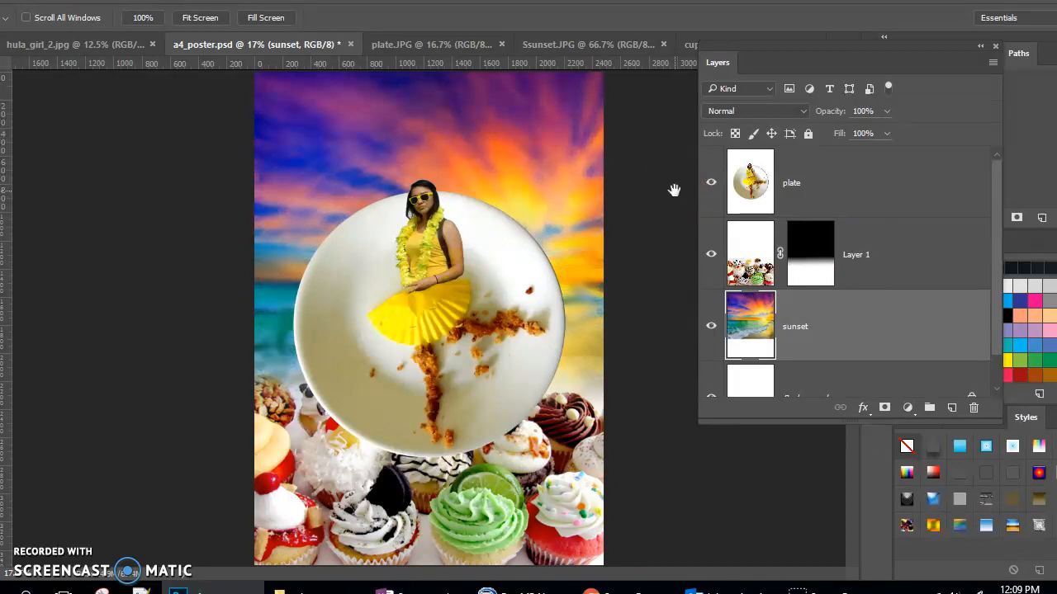
left_click_drag(607, 181, 581, 178)
left_click(10, 2)
left_click(23, 158)
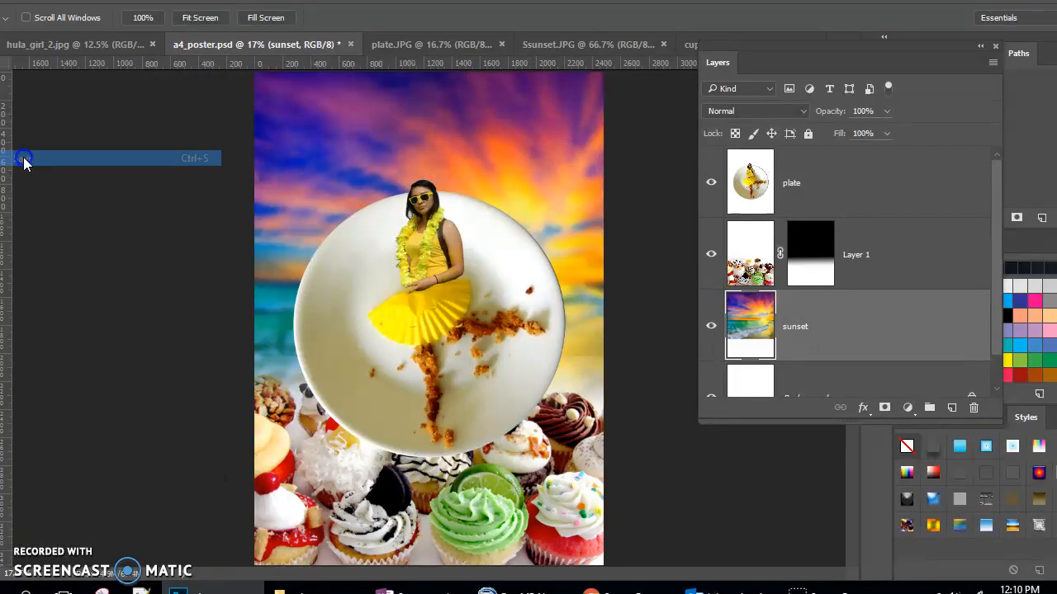